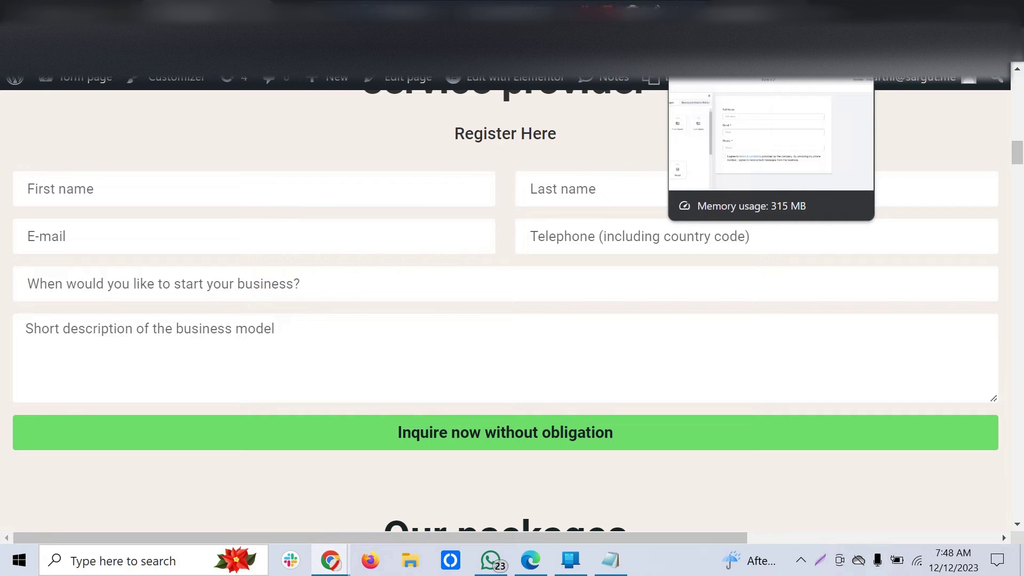
Switch to the browser tab with GoHighLevel's Form 1 builder (Full Name, Email, Phone)
{"action": "left_click", "coordinate": [731, 64]}
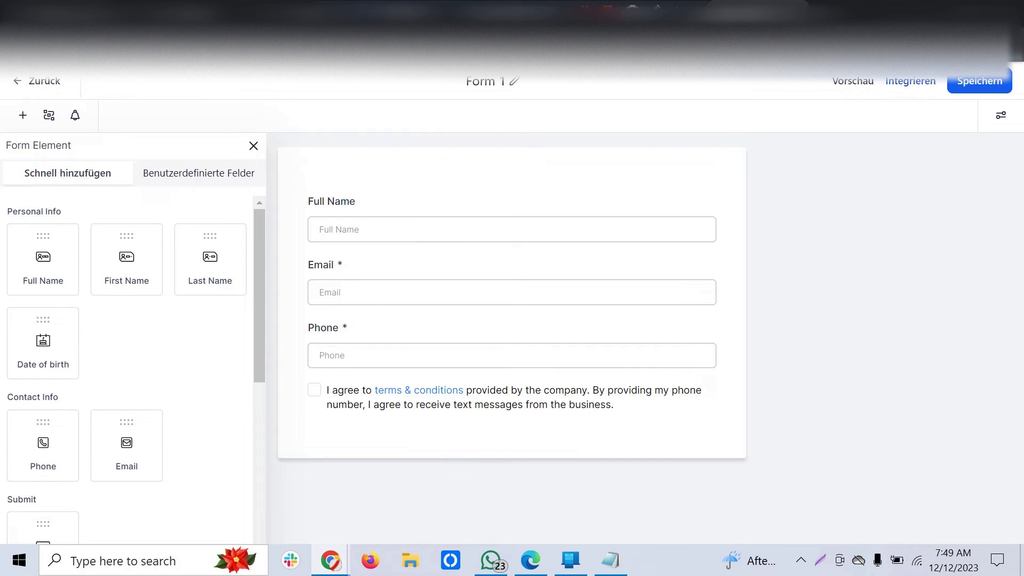
Look over Form 1's Integrieren embed options, then bring up the Notepad iframe embed code
{"action": "left_click", "coordinate": [910, 80]}
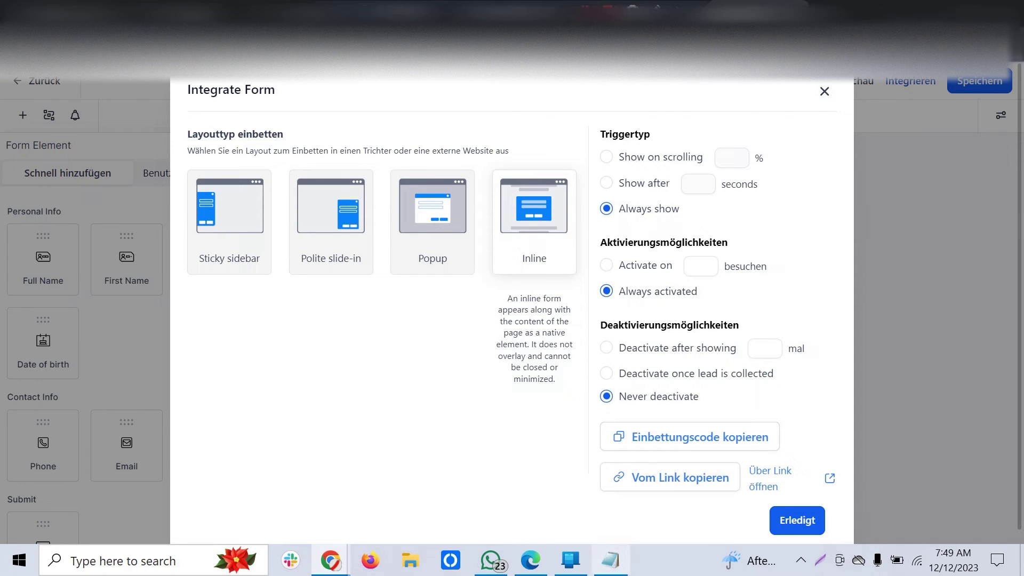
{"action": "left_click", "coordinate": [824, 91]}
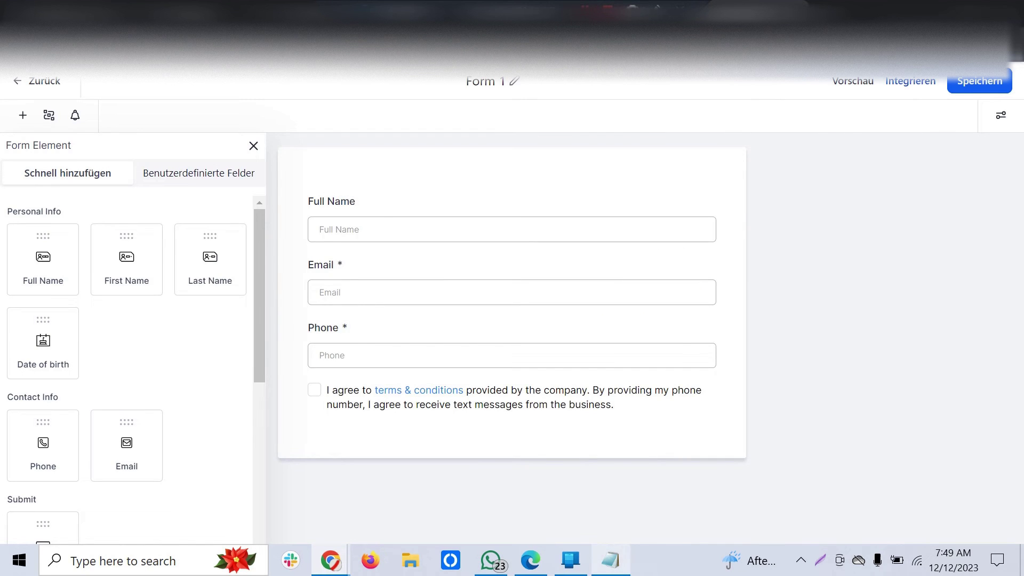
{"action": "left_click", "coordinate": [611, 561]}
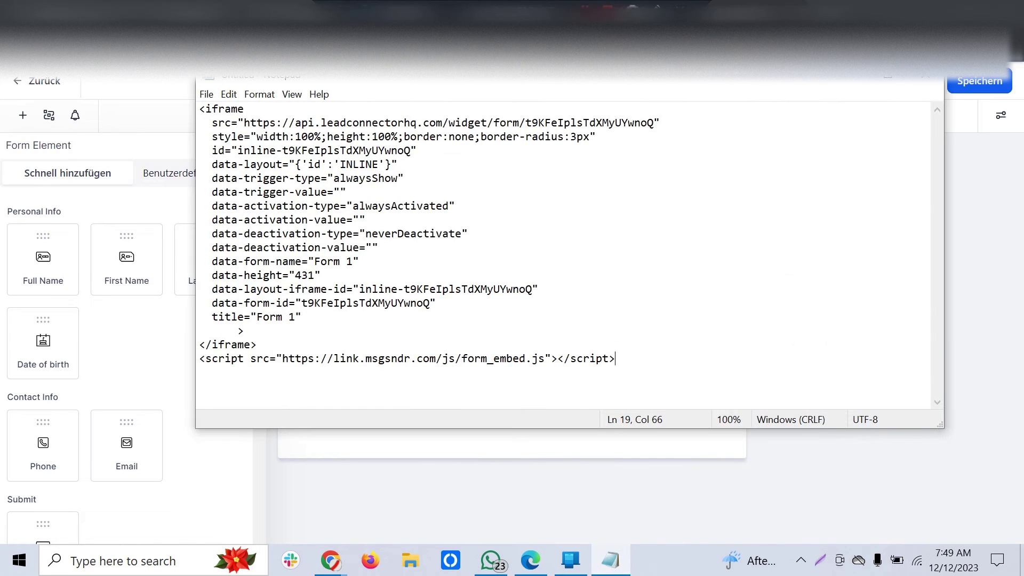
Select the whole iframe embed code in Notepad, then go back to the Elementor editor tab
{"action": "key", "text": "shift+Left"}
{"action": "key", "text": "shift+Left"}
{"action": "key", "text": "shift+Left"}
{"action": "key", "text": "shift+Left"}
{"action": "key", "text": "shift+Up"}
{"action": "key", "text": "shift+Up"}
{"action": "key", "text": "shift+Up"}
{"action": "key", "text": "shift+Up"}
{"action": "key", "text": "shift+Up"}
{"action": "key", "text": "shift+Up"}
{"action": "key", "text": "shift+Up"}
{"action": "key", "text": "shift+Up"}
{"action": "key", "text": "shift+Up"}
{"action": "key", "text": "shift+Up"}
{"action": "key", "text": "shift+Up"}
{"action": "key", "text": "shift+Up"}
{"action": "key", "text": "shift+Up"}
{"action": "key", "text": "shift+Up"}
{"action": "key", "text": "shift+Up"}
{"action": "key", "text": "shift+Up"}
{"action": "key", "text": "shift+Up"}
{"action": "key", "text": "shift+Up"}
{"action": "key", "text": "shift+Up"}
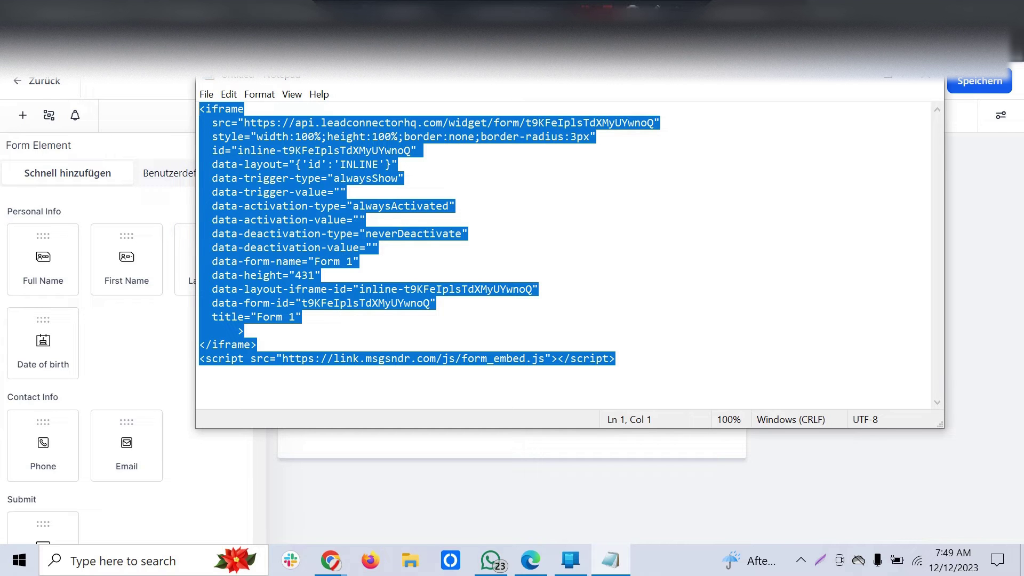
{"action": "key", "text": "alt+Tab"}
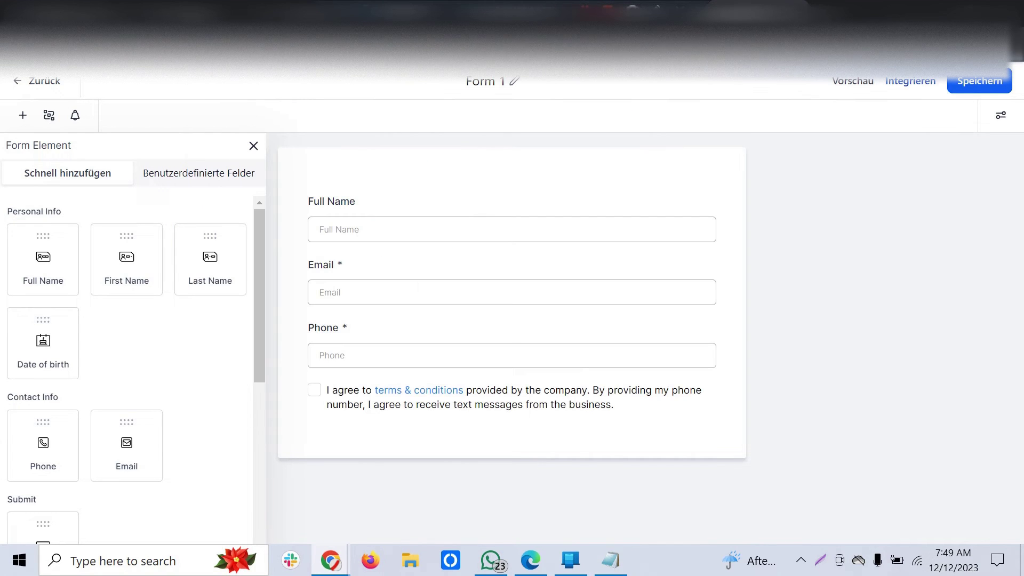
{"action": "left_click", "coordinate": [297, 8]}
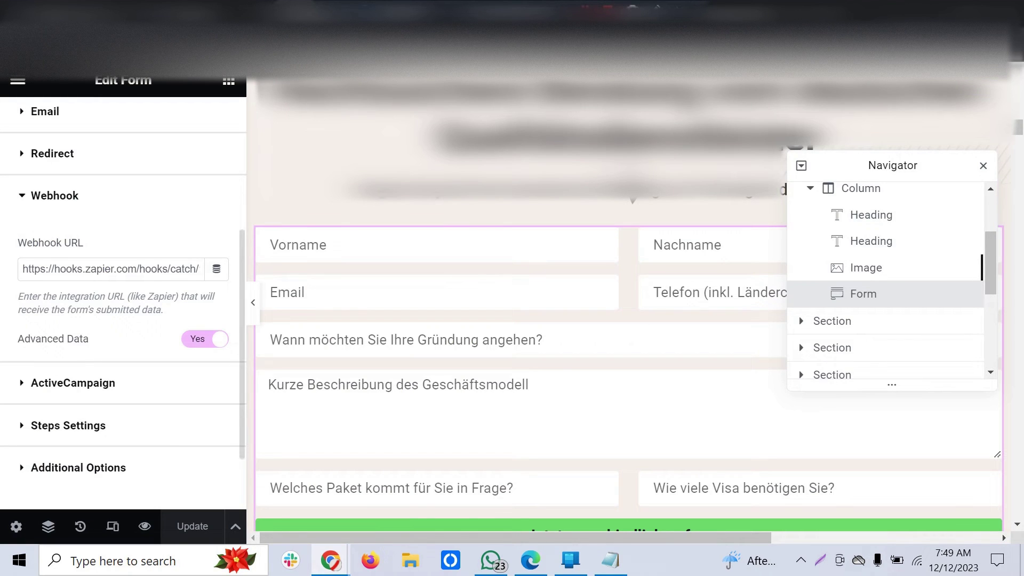
Leave the Zapier webhook settings and show the live Register Here form page
{"action": "left_click", "coordinate": [193, 8]}
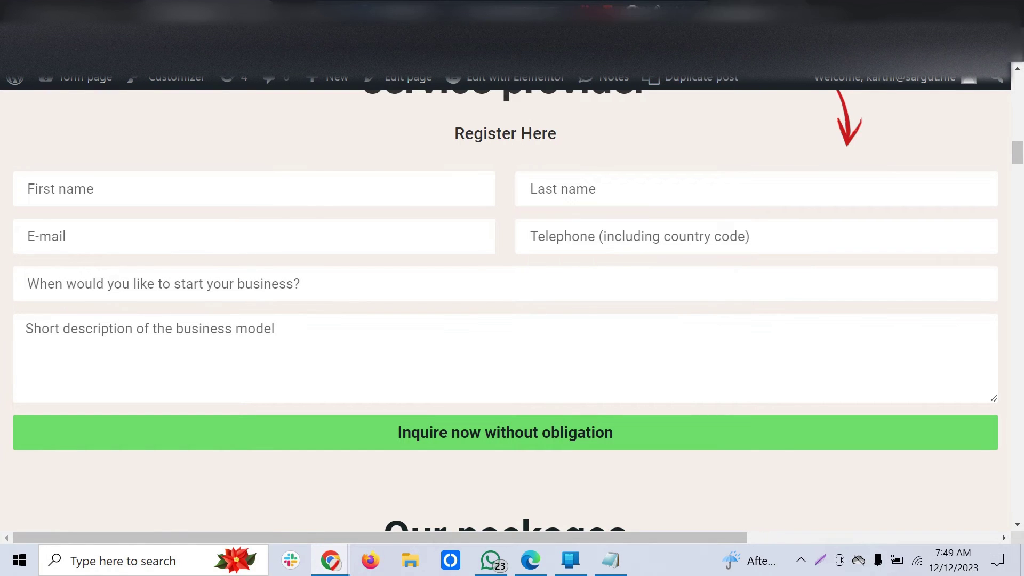
Compare the live Register Here form with Form 1, then open Form 1's Stile & Optionen panel
{"action": "key", "text": "ctrl+Tab"}
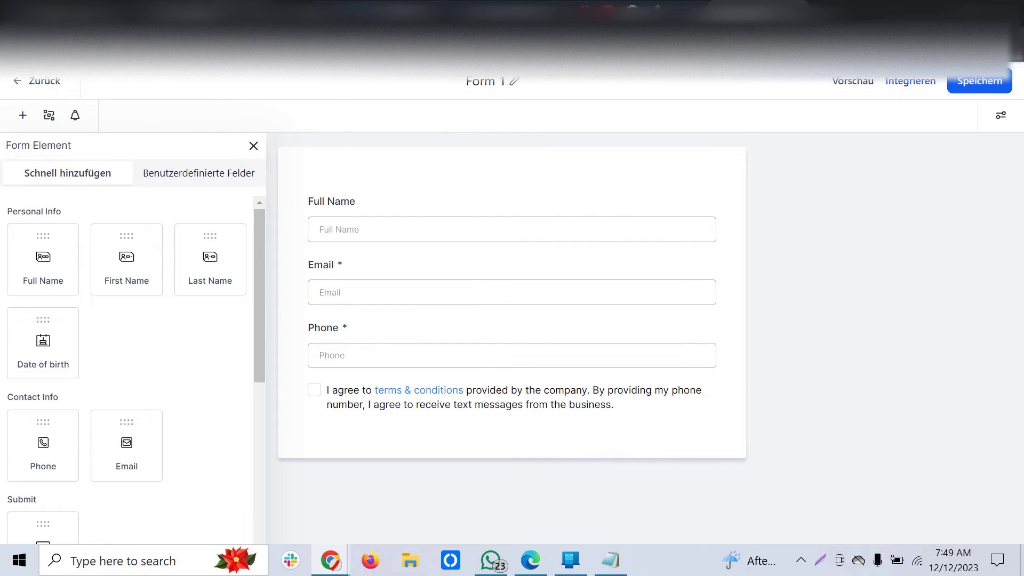
{"action": "left_click", "coordinate": [198, 11]}
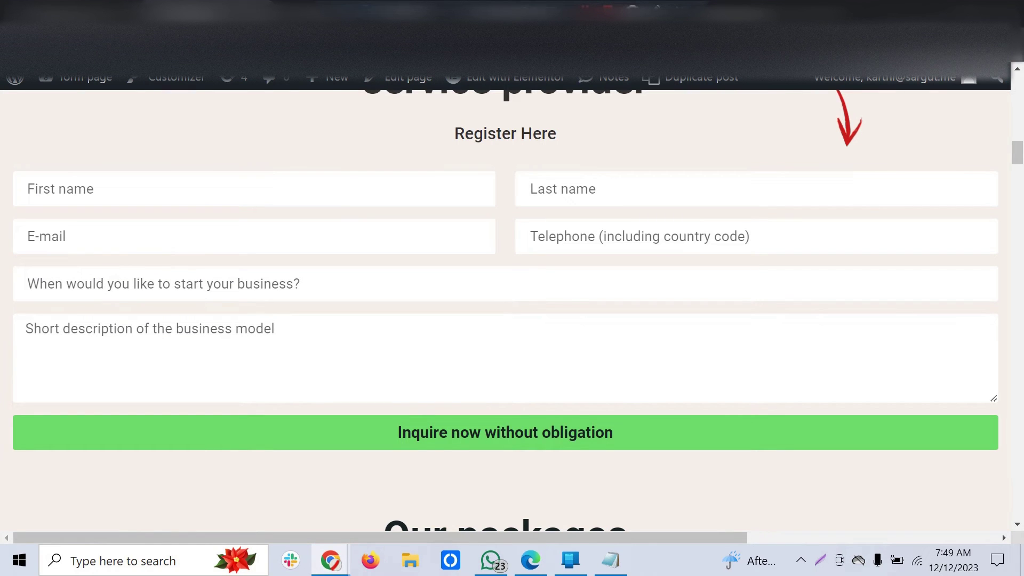
{"action": "left_click", "coordinate": [763, 11]}
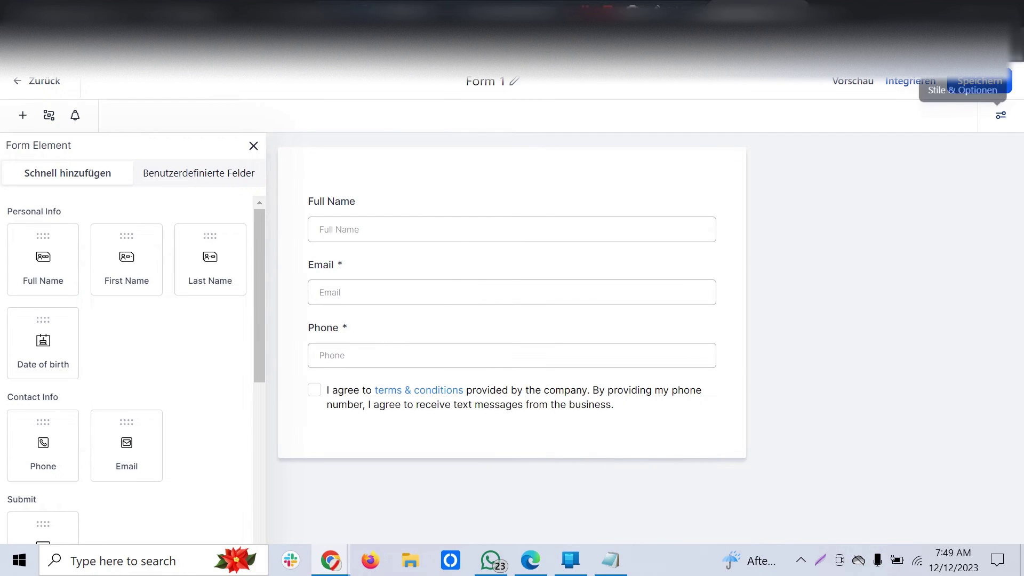
{"action": "left_click", "coordinate": [1001, 115]}
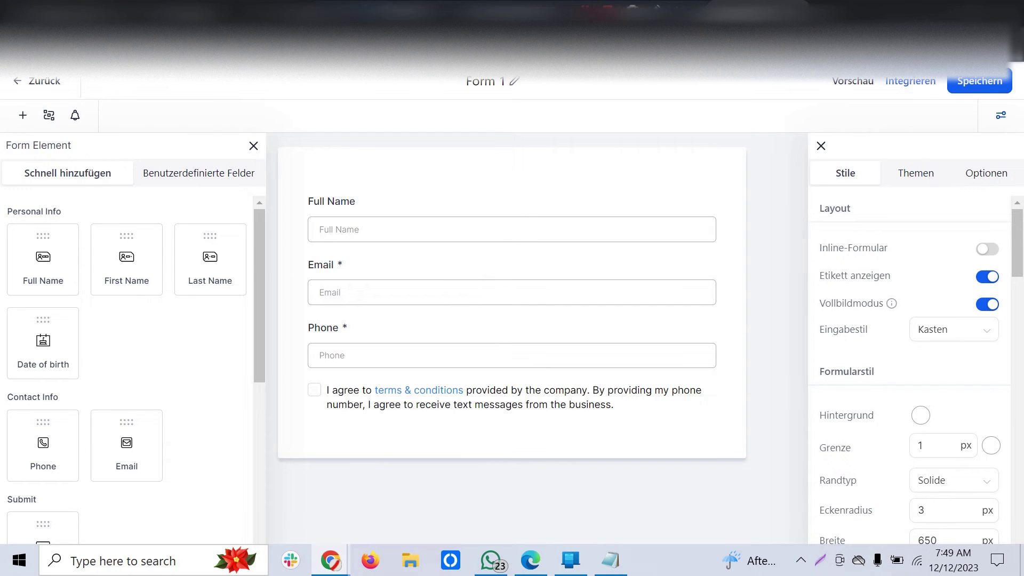
Turn on Inline-Formular so Full Name and Email sit side by side, then return to the live page
{"action": "left_click", "coordinate": [987, 249]}
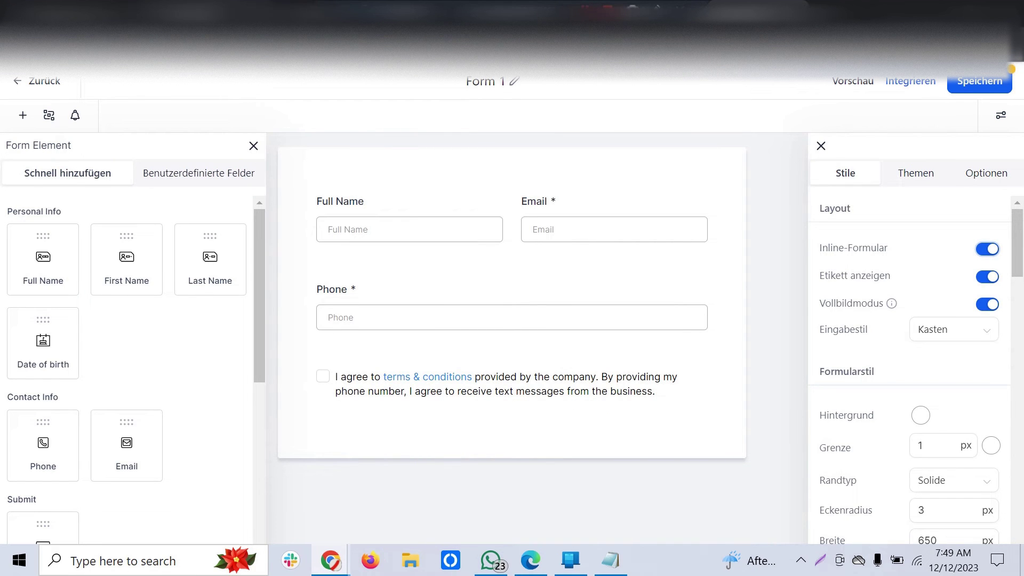
{"action": "key", "text": "ctrl+Tab"}
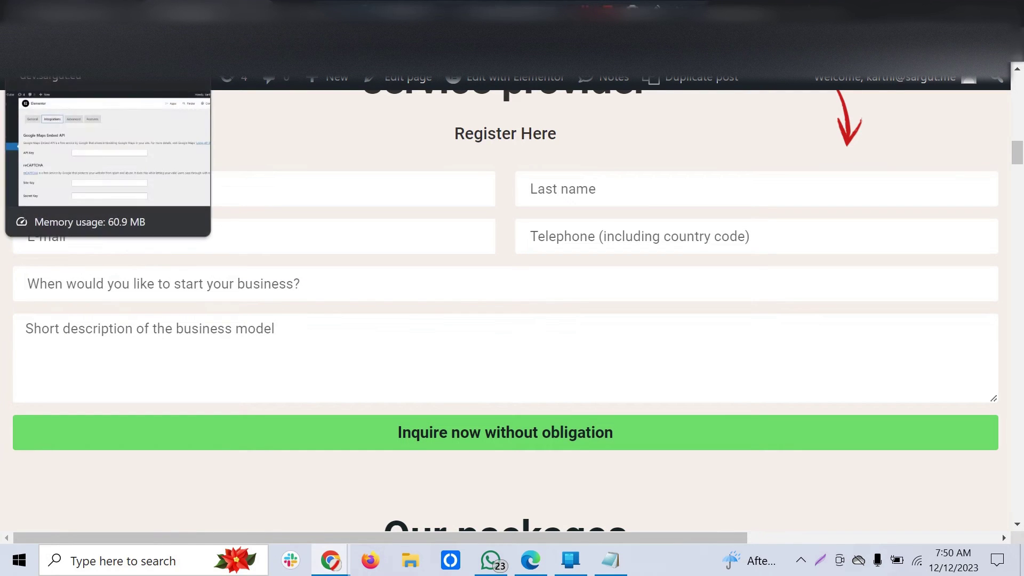
Scroll through Elementor's Integrations tab, with blank Google Maps and reCAPTCHA keys, after glancing at the Zapier zap
{"action": "left_click", "coordinate": [80, 10]}
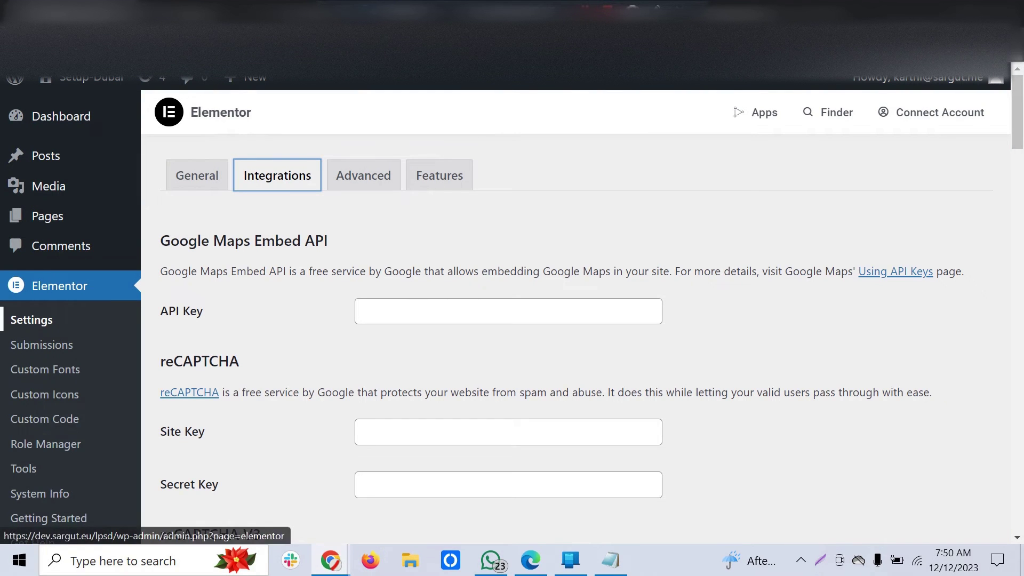
{"action": "scroll", "coordinate": [576, 315], "scroll_direction": "down", "scroll_amount": 1}
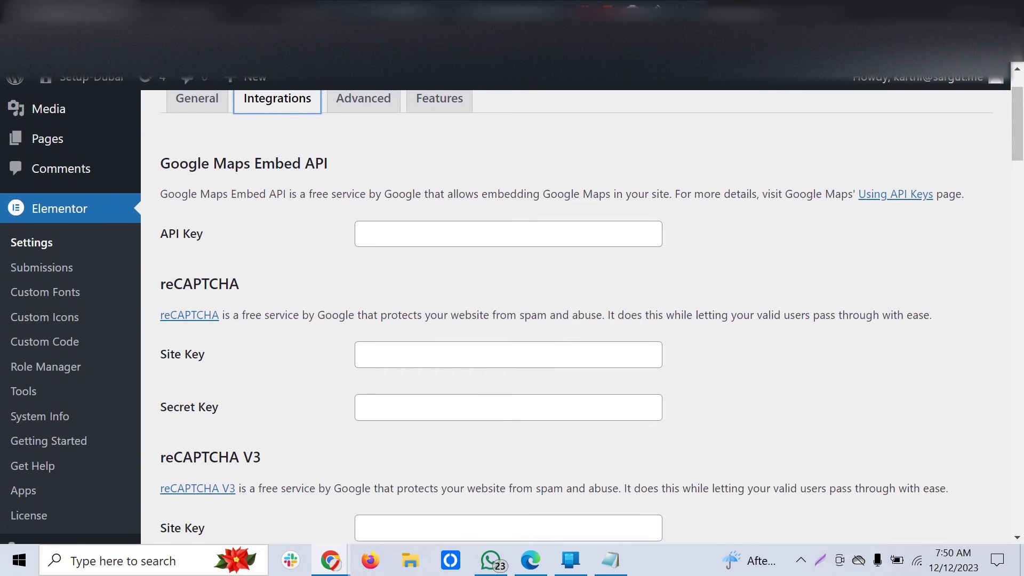
{"action": "scroll", "coordinate": [512, 315], "scroll_direction": "down", "scroll_amount": 4}
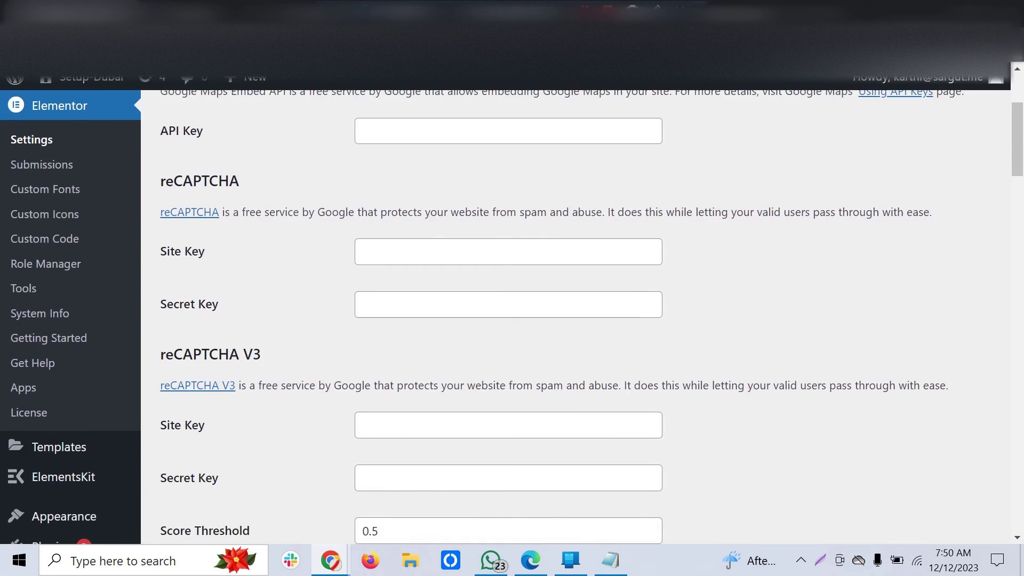
{"action": "scroll", "coordinate": [512, 315], "scroll_direction": "down", "scroll_amount": 5}
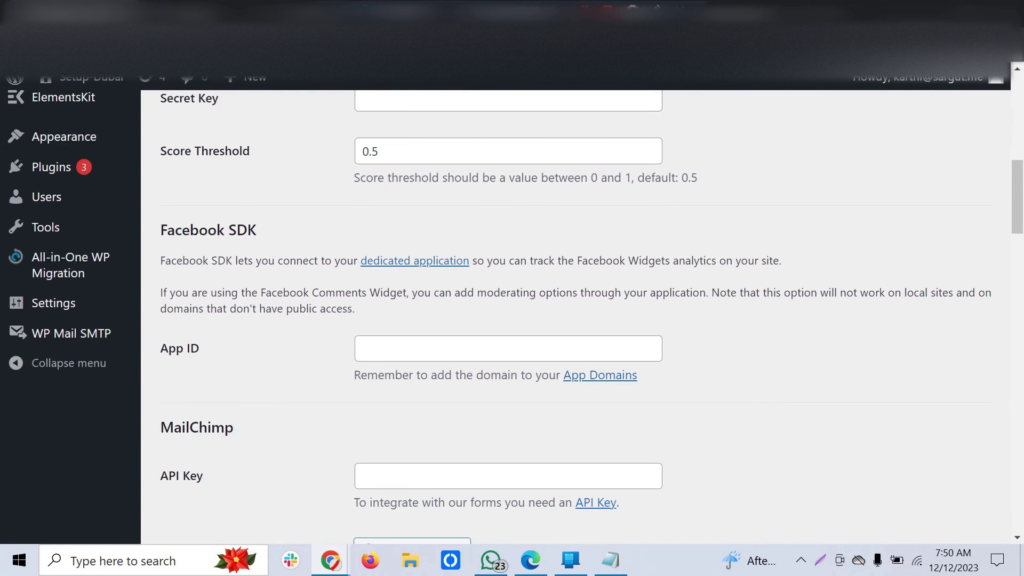
{"action": "scroll", "coordinate": [512, 315], "scroll_direction": "up", "scroll_amount": 4}
{"action": "scroll", "coordinate": [512, 315], "scroll_direction": "up", "scroll_amount": 6}
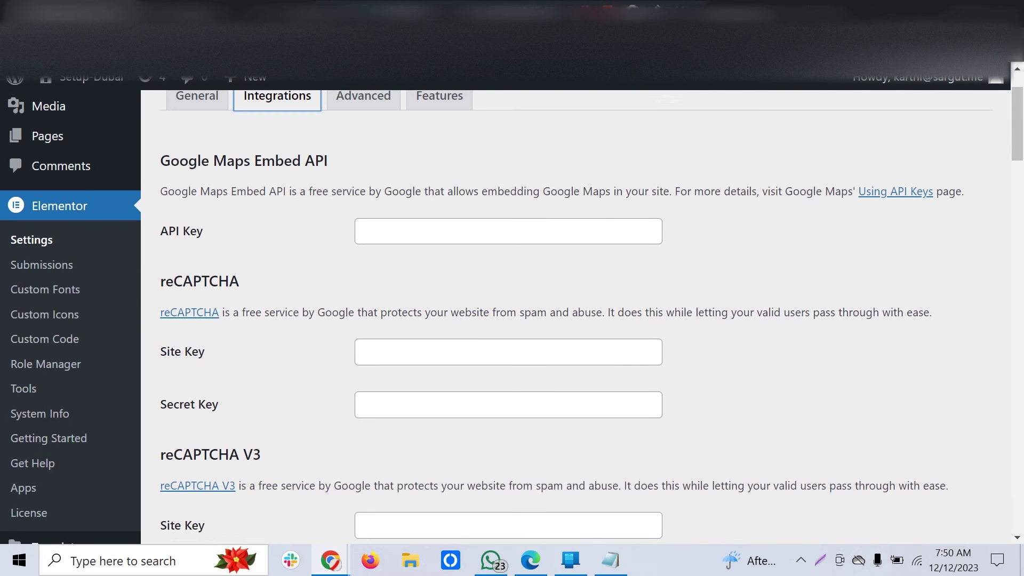
{"action": "scroll", "coordinate": [512, 315], "scroll_direction": "up", "scroll_amount": 2}
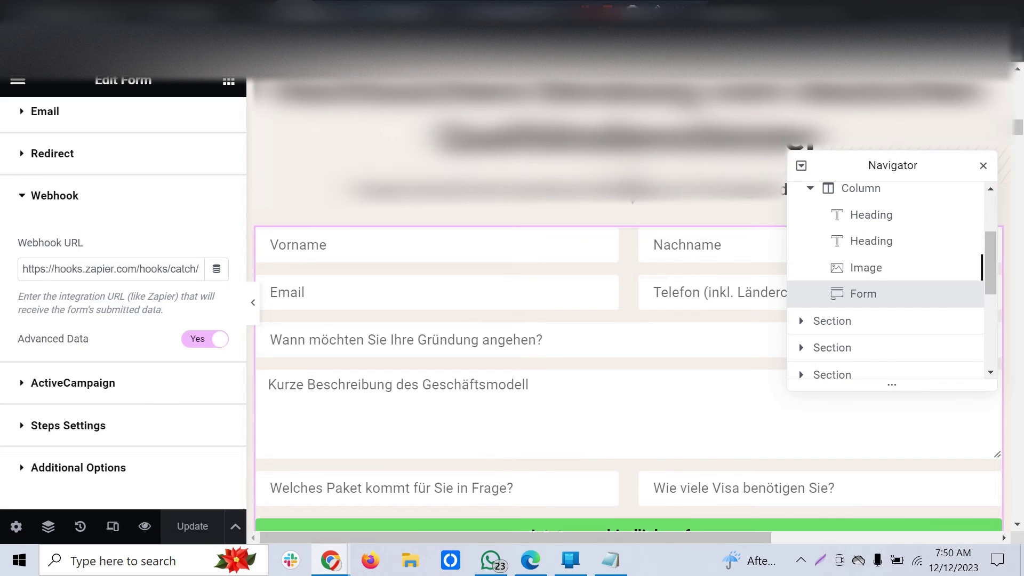
{"action": "left_click", "coordinate": [435, 10]}
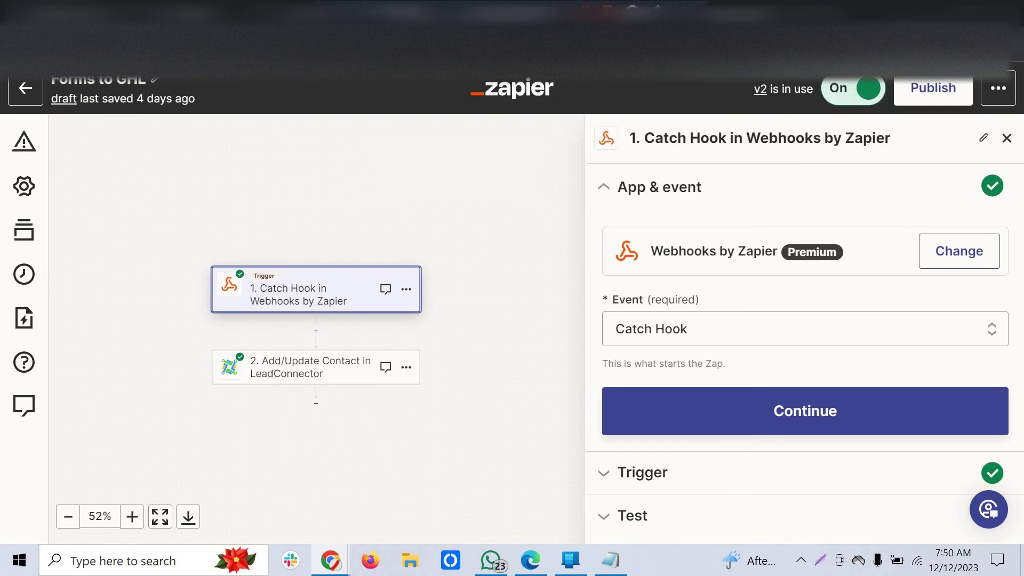
{"action": "left_click", "coordinate": [213, 10]}
{"action": "key", "text": "ctrl+Tab"}
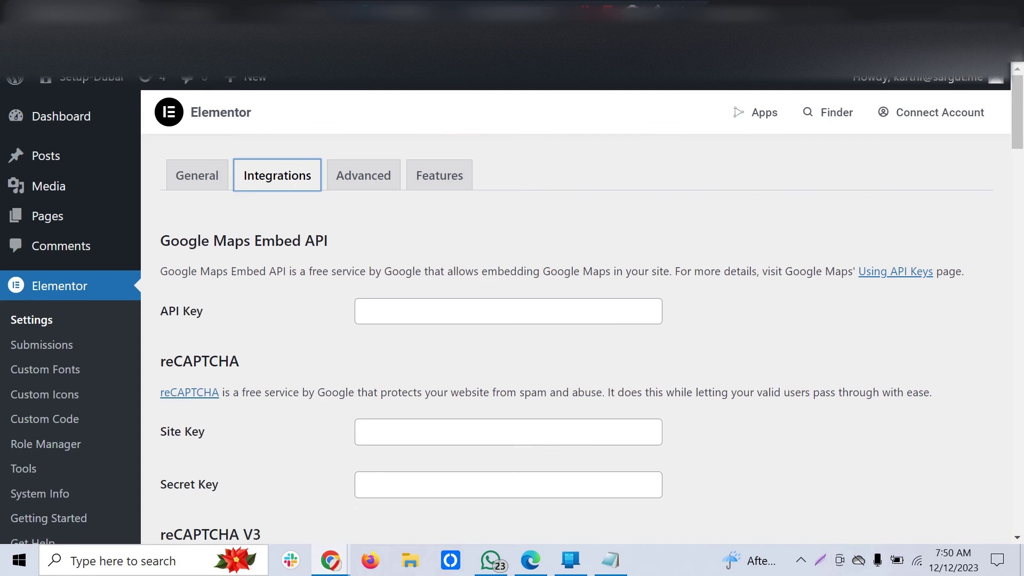
Browse the 12 Elementor form submissions and open LP Form first Form in the editor
{"action": "left_click", "coordinate": [41, 346]}
{"action": "scroll", "coordinate": [575, 320], "scroll_direction": "down", "scroll_amount": 2}
{"action": "scroll", "coordinate": [575, 320], "scroll_direction": "up", "scroll_amount": 1}
{"action": "scroll", "coordinate": [575, 320], "scroll_direction": "down", "scroll_amount": 4}
{"action": "scroll", "coordinate": [576, 320], "scroll_direction": "down", "scroll_amount": 7}
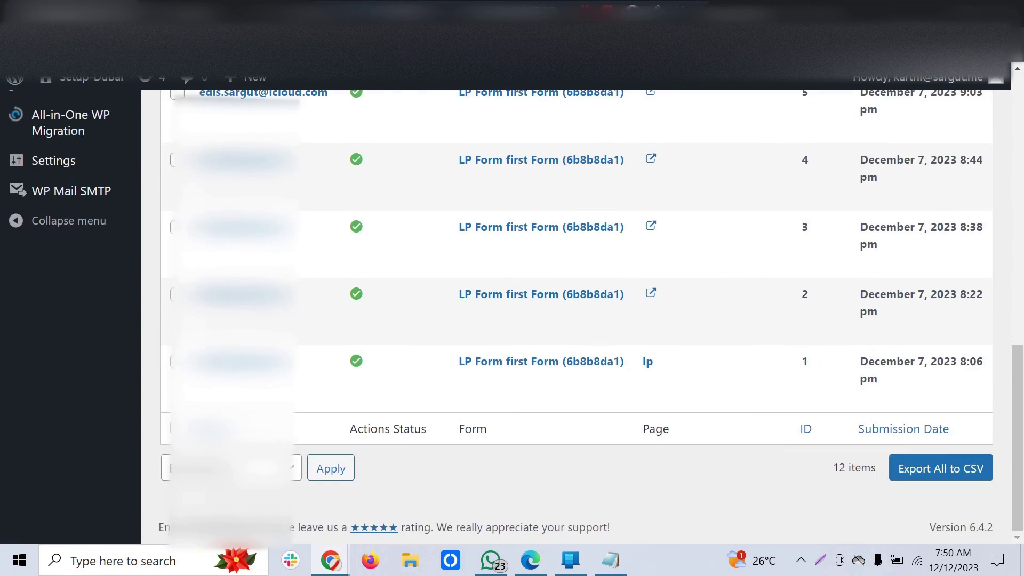
{"action": "scroll", "coordinate": [576, 320], "scroll_direction": "up", "scroll_amount": 5}
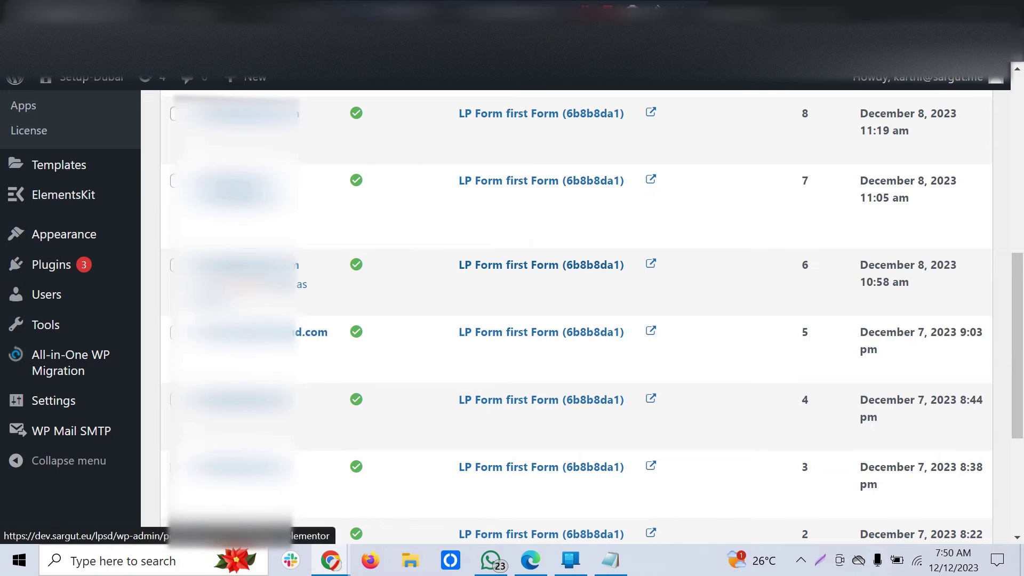
{"action": "left_click", "coordinate": [541, 265]}
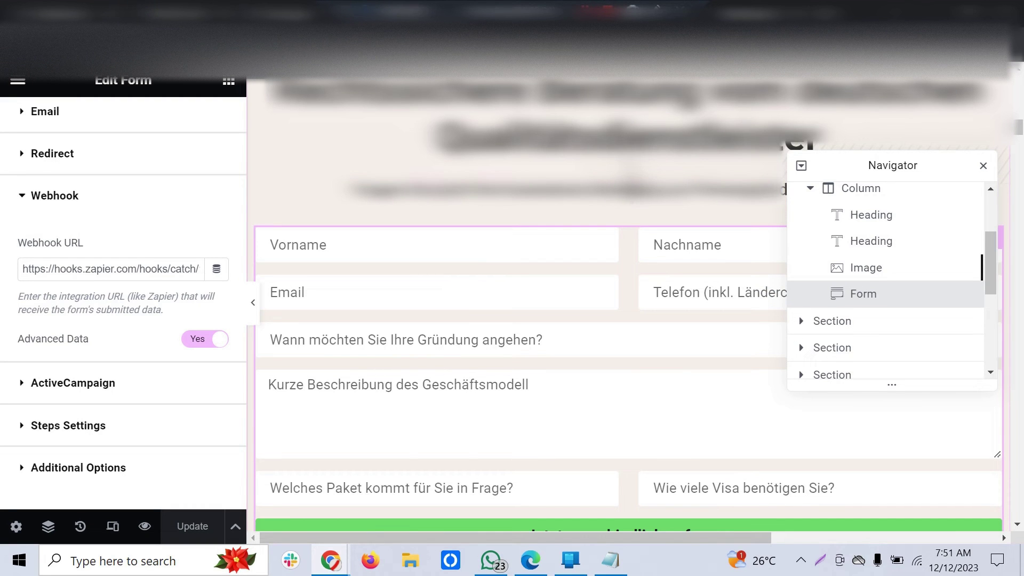
Expand the form's Actions After Submit section in Edit Form
{"action": "left_click", "coordinate": [374, 246]}
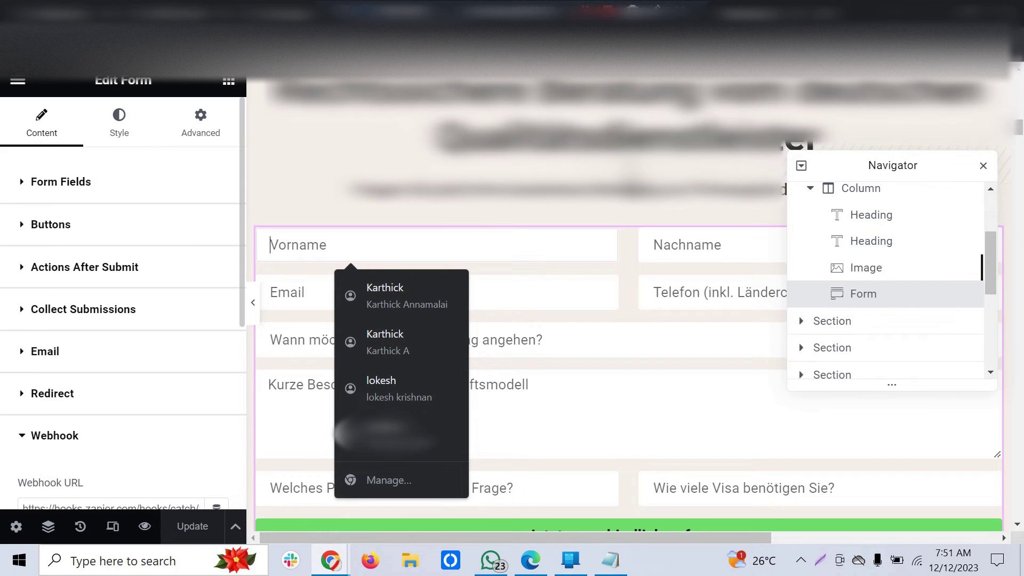
{"action": "scroll", "coordinate": [123, 328], "scroll_direction": "down", "scroll_amount": 1}
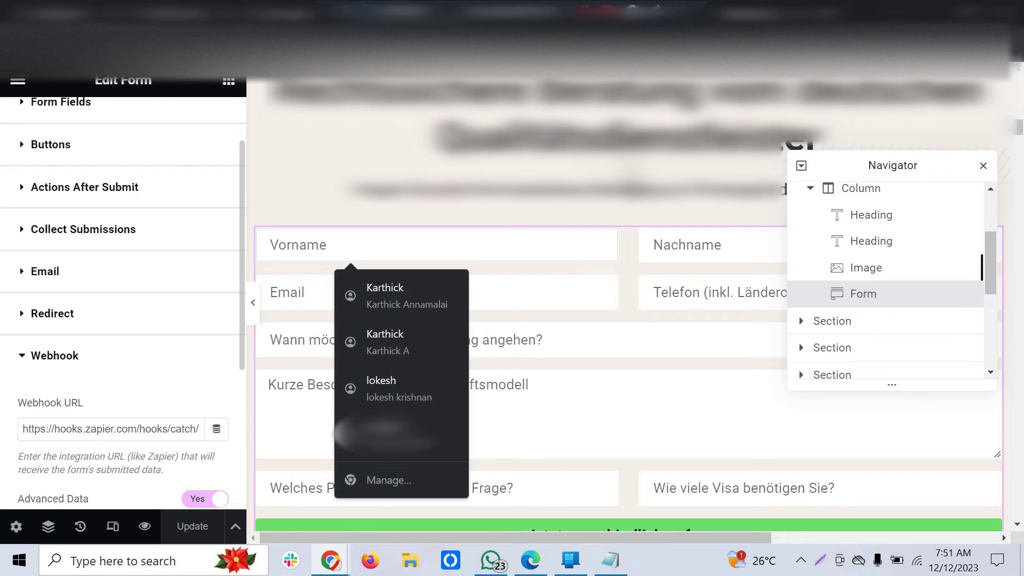
{"action": "left_click", "coordinate": [85, 188]}
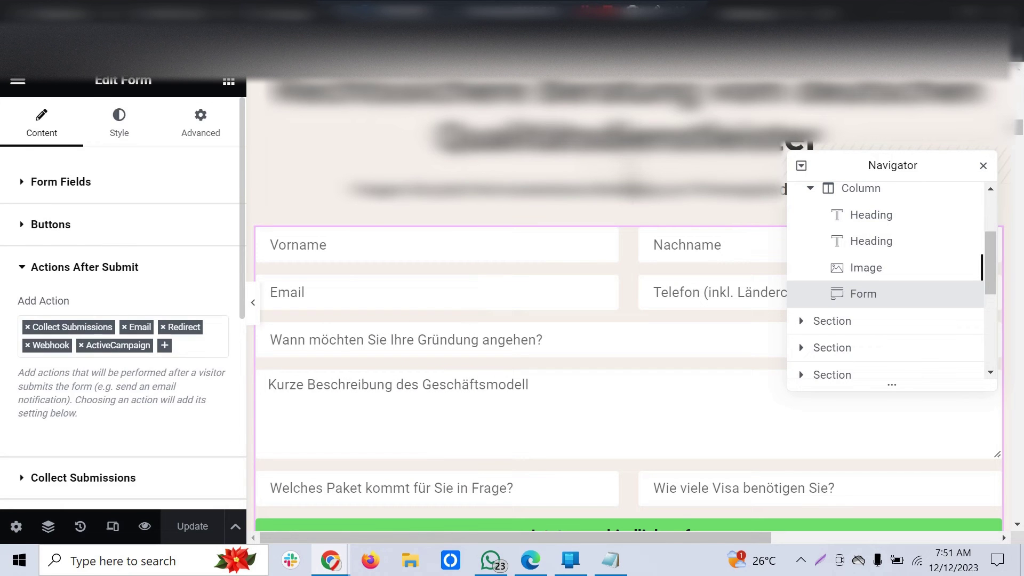
{"action": "scroll", "coordinate": [123, 299], "scroll_direction": "down", "scroll_amount": 2}
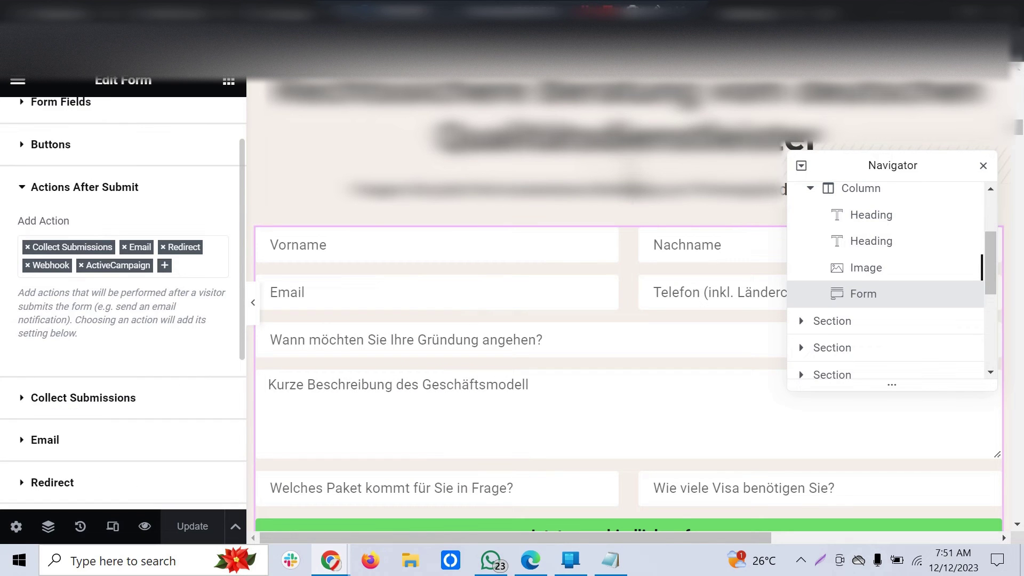
{"action": "scroll", "coordinate": [123, 299], "scroll_direction": "down", "scroll_amount": 2}
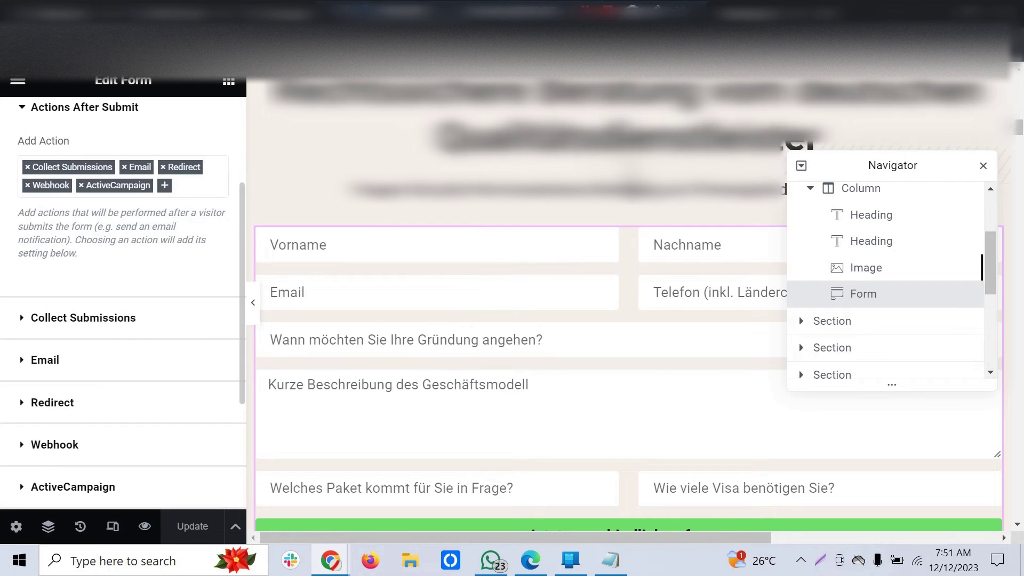
Review Collect Submissions and the Webhook section's Zapier hook URL, then bring up the Forms to GHL zap
{"action": "left_click", "coordinate": [83, 318]}
{"action": "scroll", "coordinate": [122, 318], "scroll_direction": "down", "scroll_amount": 1}
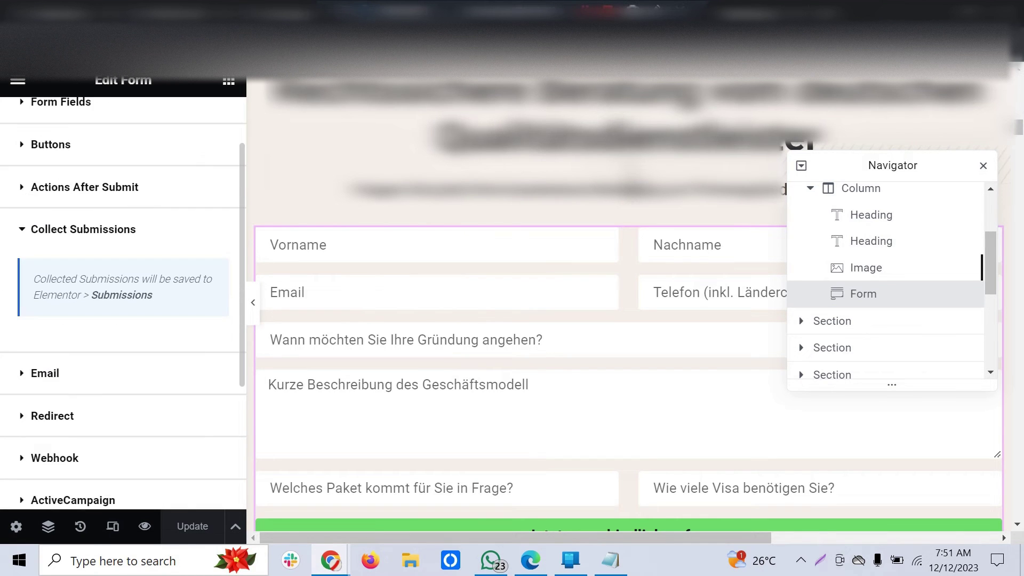
{"action": "scroll", "coordinate": [122, 299], "scroll_direction": "down", "scroll_amount": 2}
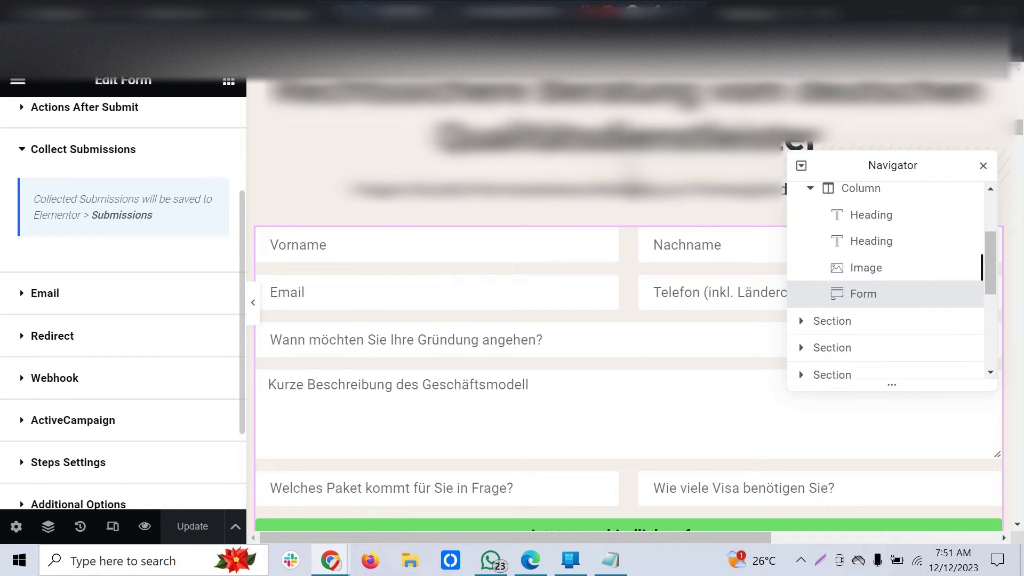
{"action": "left_click", "coordinate": [55, 378]}
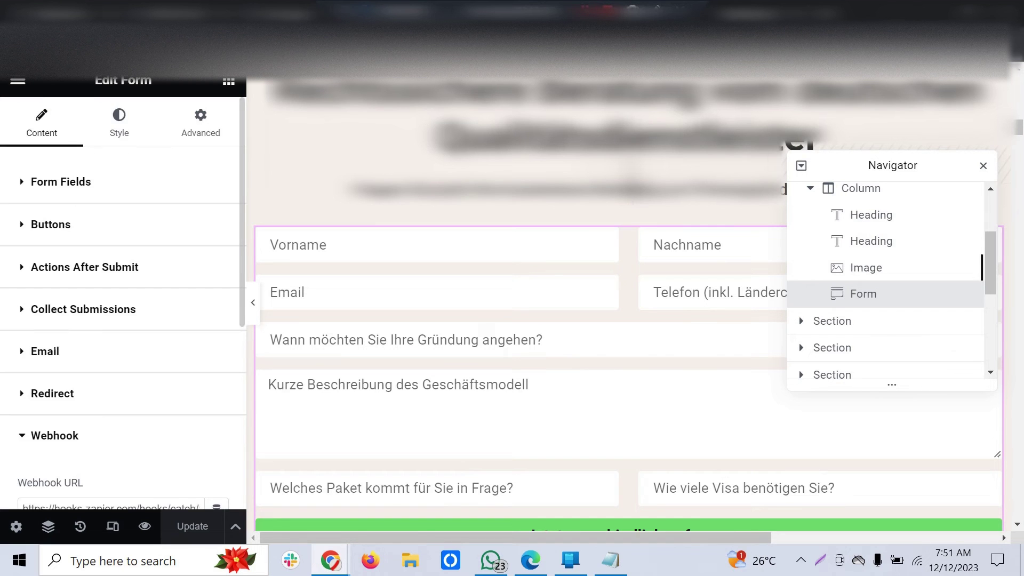
{"action": "scroll", "coordinate": [122, 298], "scroll_direction": "down", "scroll_amount": 3}
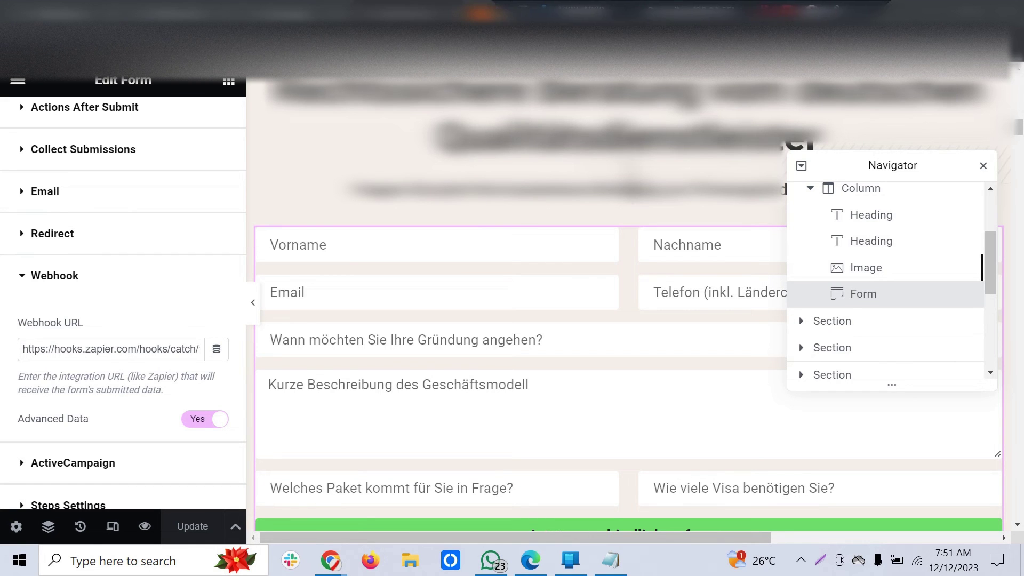
{"action": "left_click", "coordinate": [494, 13]}
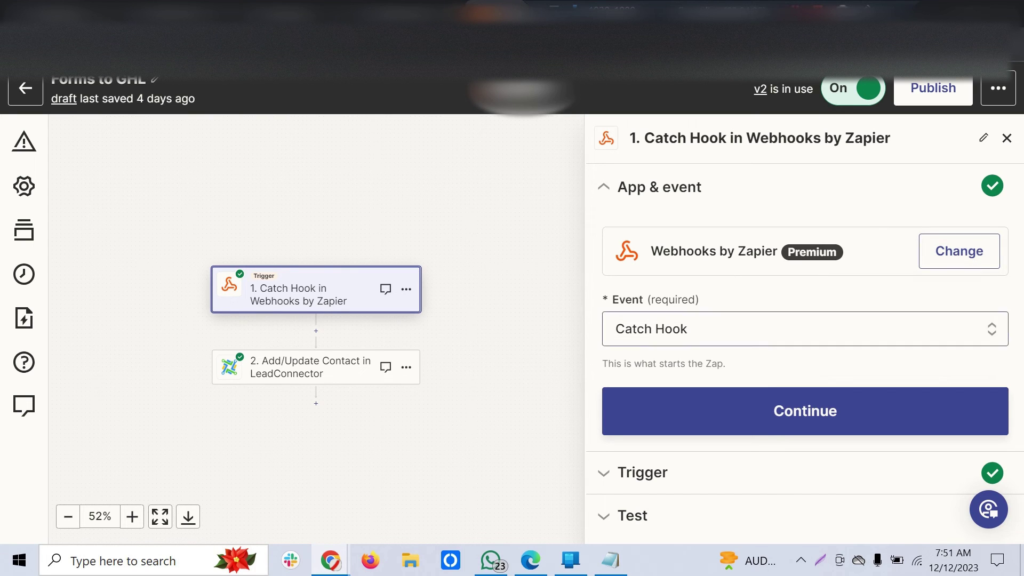
Continue the Catch Hook trigger through to testing and load test request B, then request A
{"action": "left_click", "coordinate": [805, 411]}
{"action": "key", "text": "Return"}
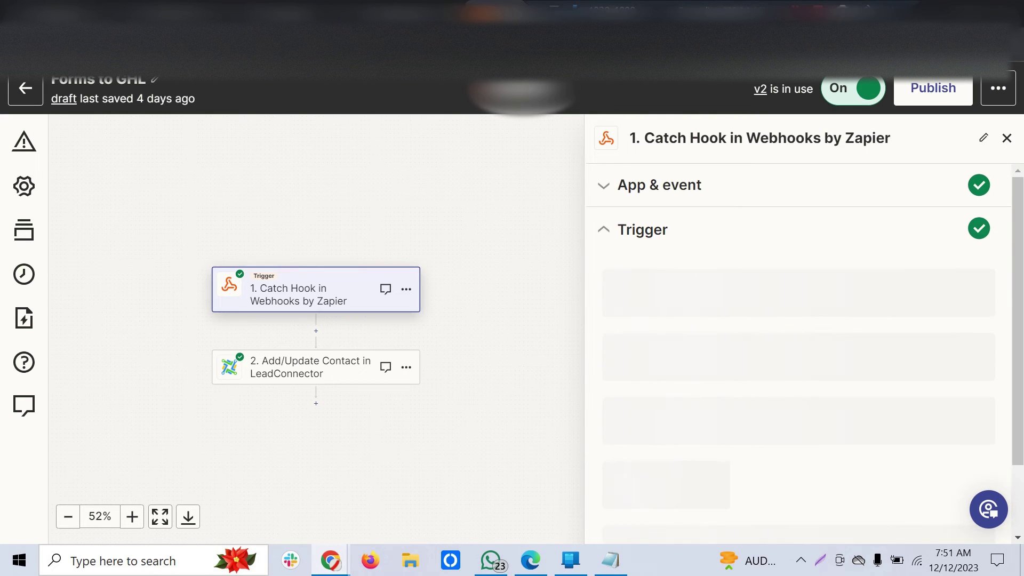
{"action": "key", "text": "Return"}
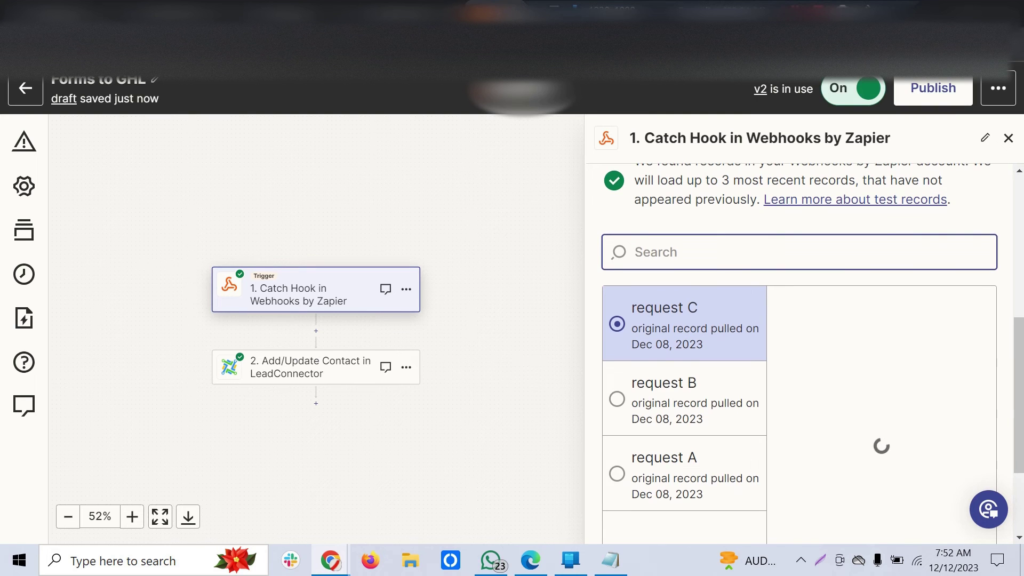
{"action": "key", "text": "Tab"}
{"action": "key", "text": "Down"}
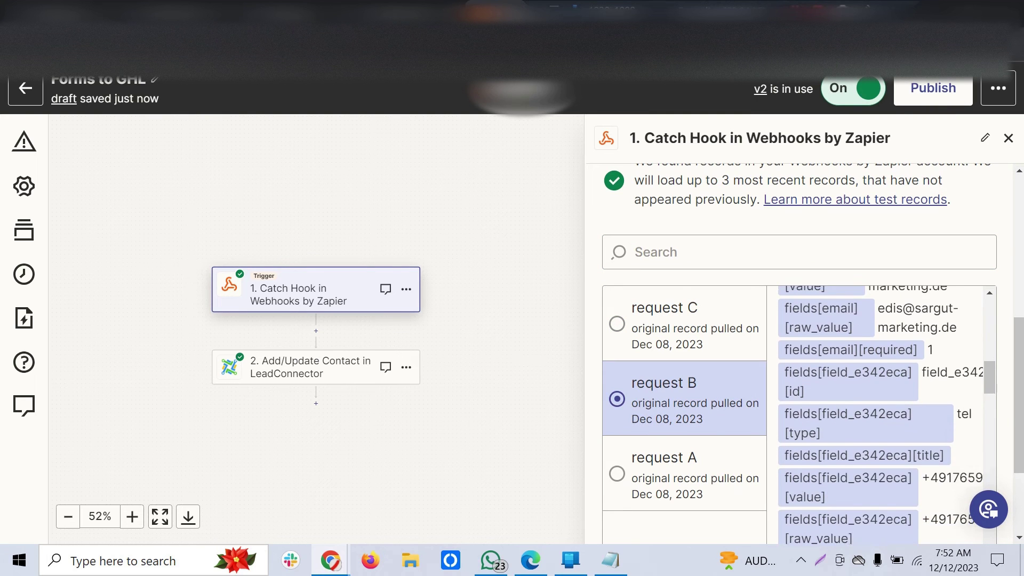
{"action": "key", "text": "Down"}
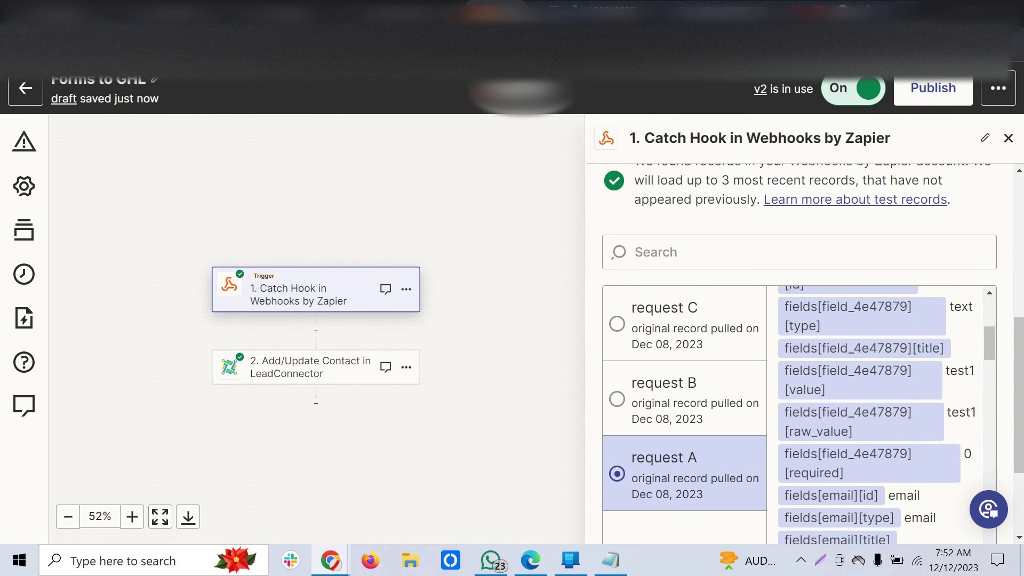
Copy the zap's Catch Hook webhook URL and return to the WordPress Register Here page
{"action": "mouse_move", "coordinate": [1019, 368]}
{"action": "left_mouse_down"}
{"action": "mouse_move", "coordinate": [1019, 425]}
{"action": "mouse_move", "coordinate": [1019, 380]}
{"action": "left_mouse_up"}
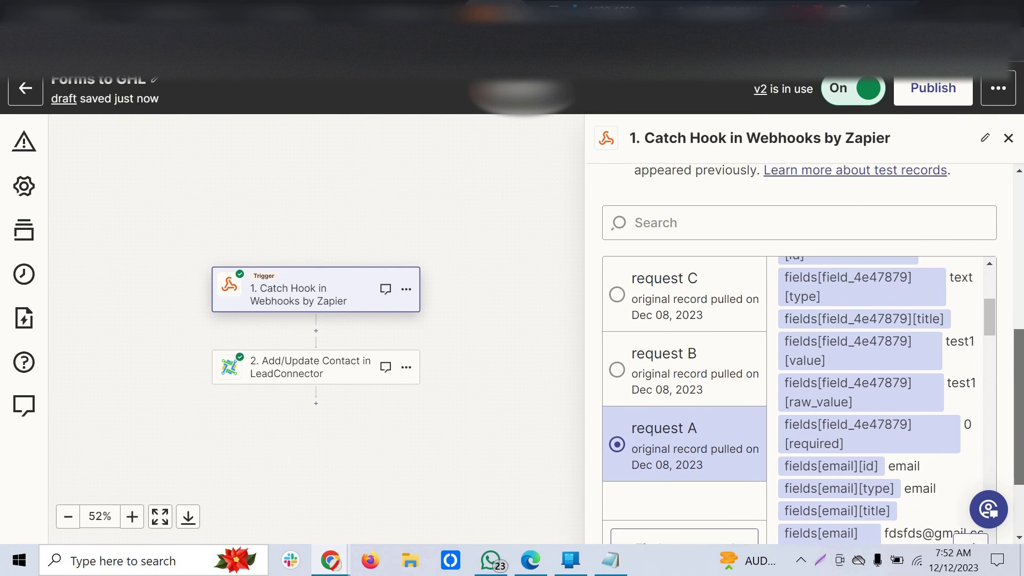
{"action": "scroll", "coordinate": [800, 352], "scroll_direction": "up", "scroll_amount": 4}
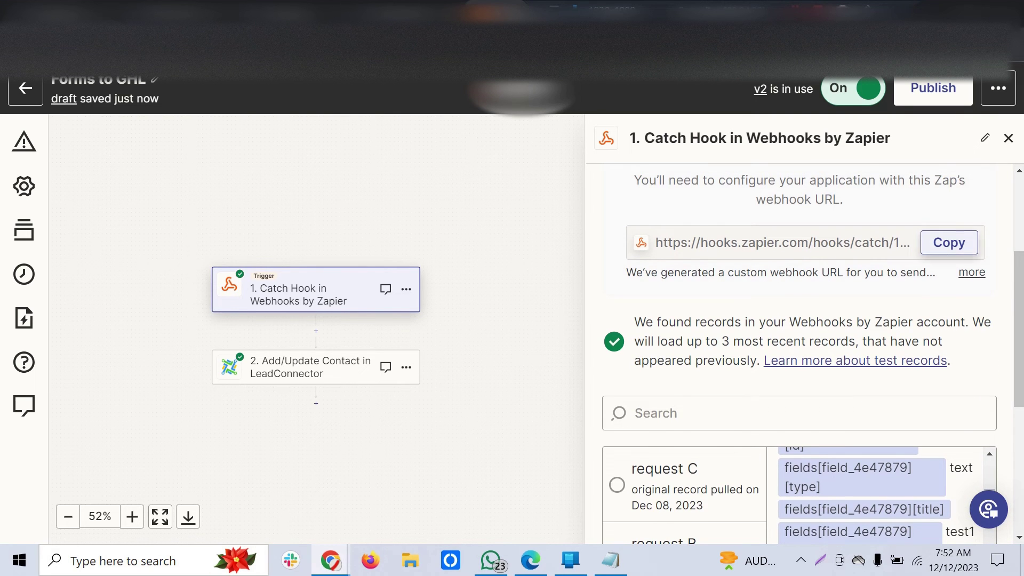
{"action": "left_click", "coordinate": [949, 243]}
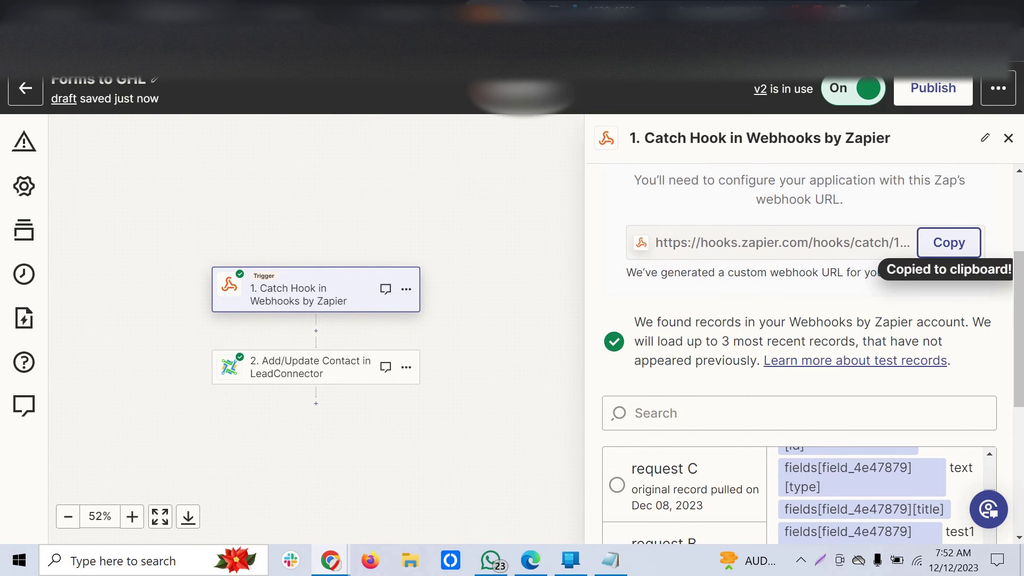
{"action": "left_click", "coordinate": [176, 12]}
{"action": "left_click", "coordinate": [294, 12]}
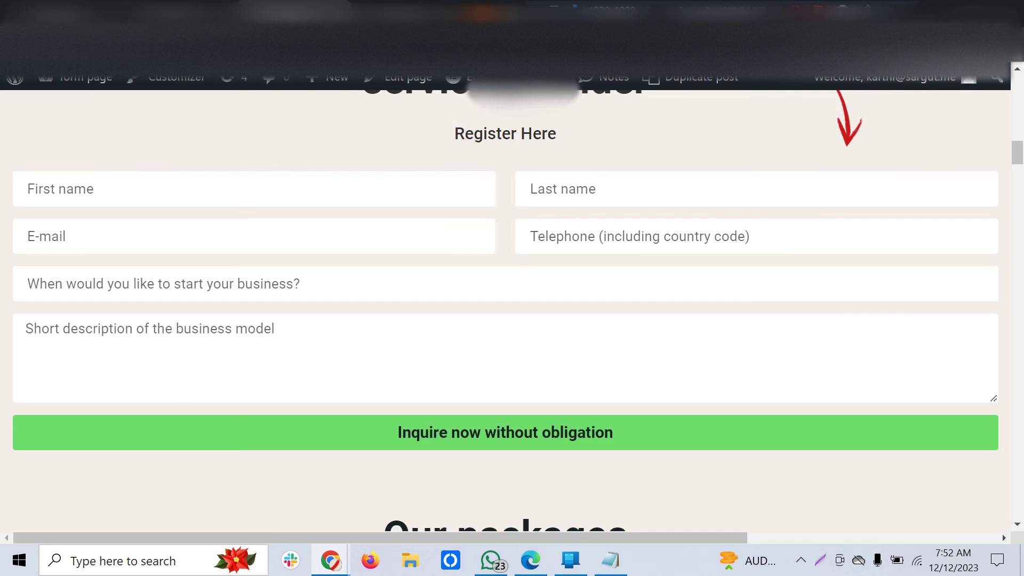
Check the Zapier catch-hook URL in the Elementor form's Webhook section, then return to Zapier
{"action": "key", "text": "ctrl+Tab"}
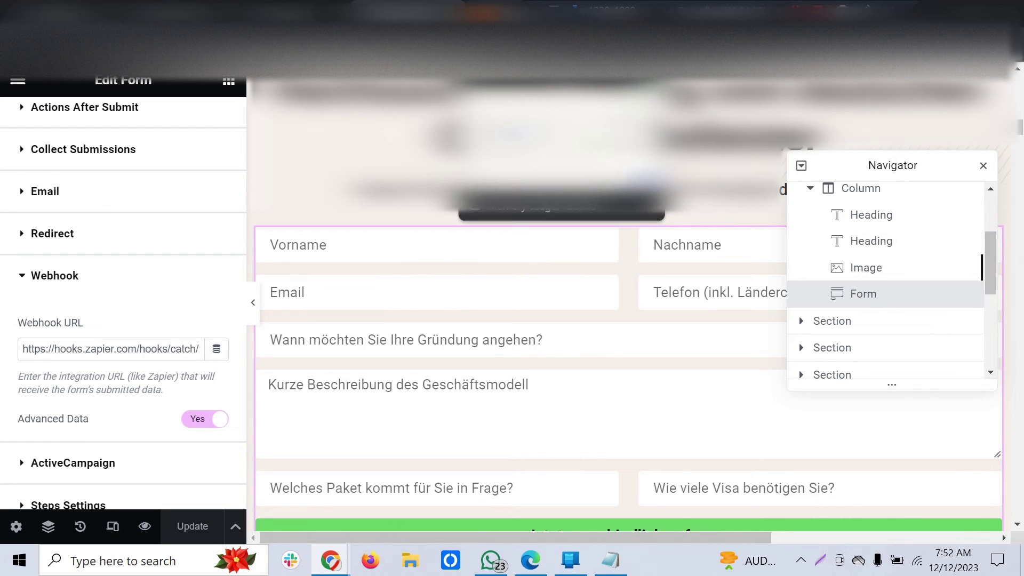
{"action": "left_click", "coordinate": [499, 13]}
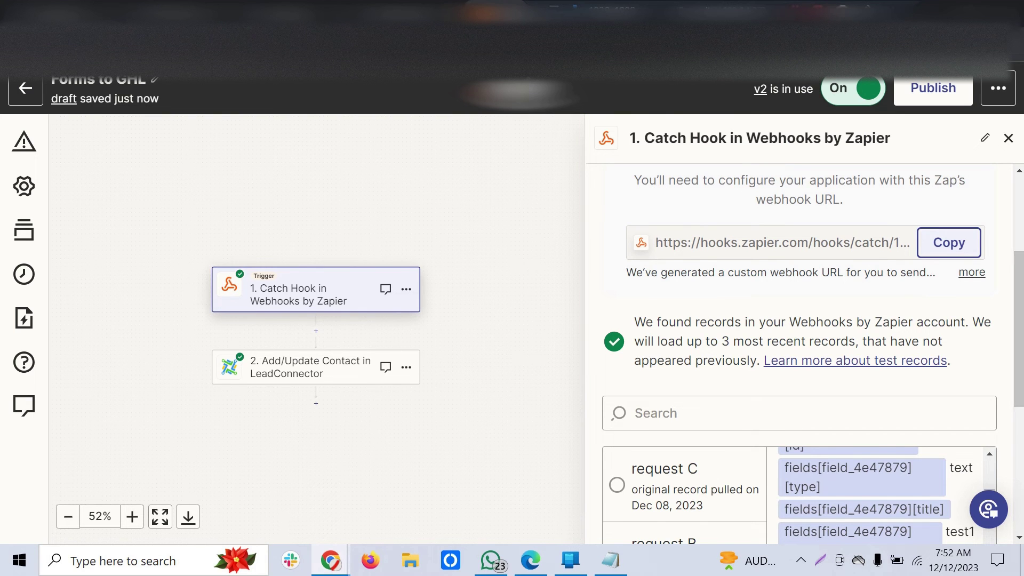
Review the Catch Hook's received requests and continue with request A as the sample record
{"action": "scroll", "coordinate": [799, 352], "scroll_direction": "down", "scroll_amount": 3}
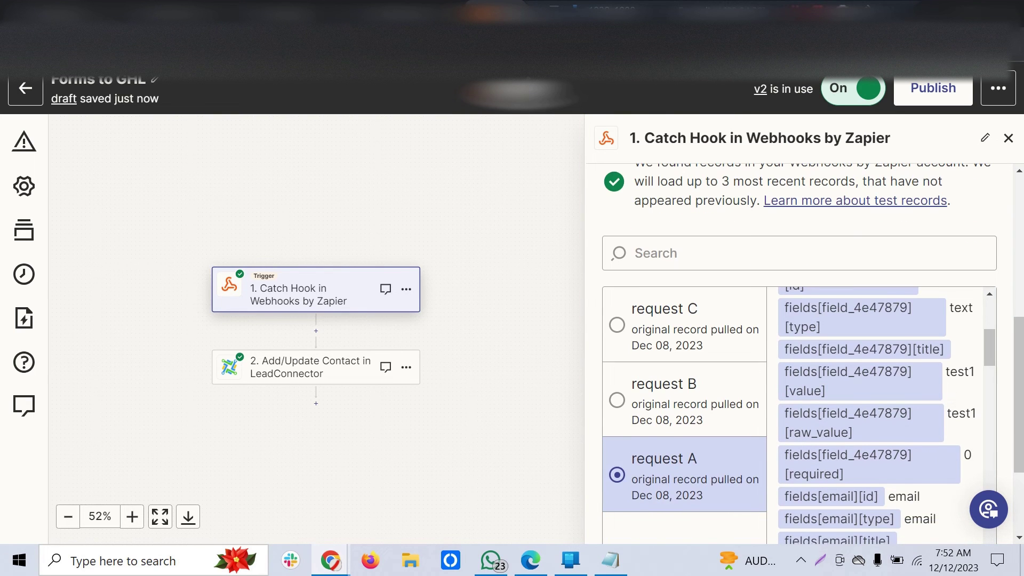
{"action": "scroll", "coordinate": [875, 416], "scroll_direction": "up", "scroll_amount": 5}
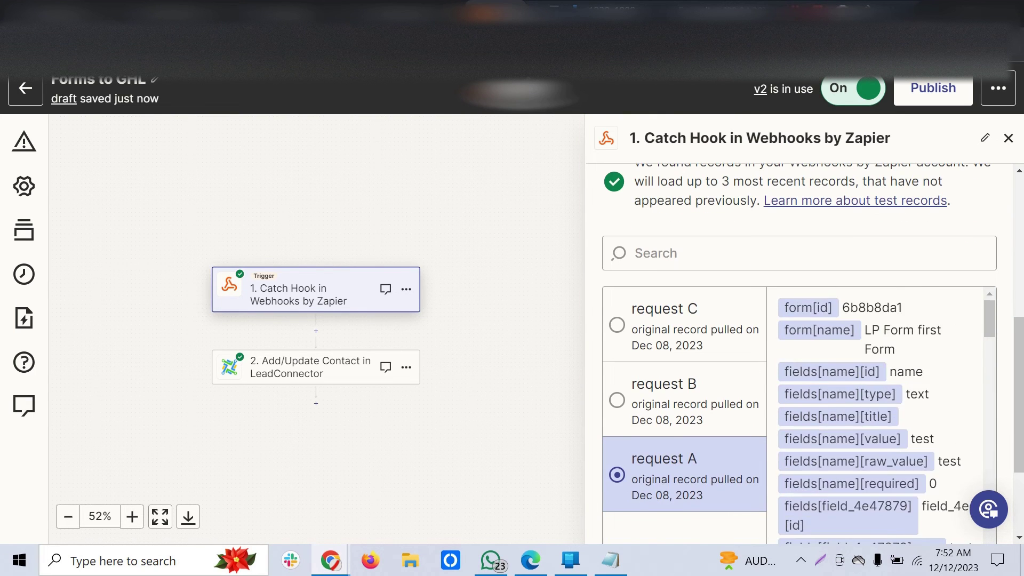
{"action": "scroll", "coordinate": [874, 405], "scroll_direction": "down", "scroll_amount": 5}
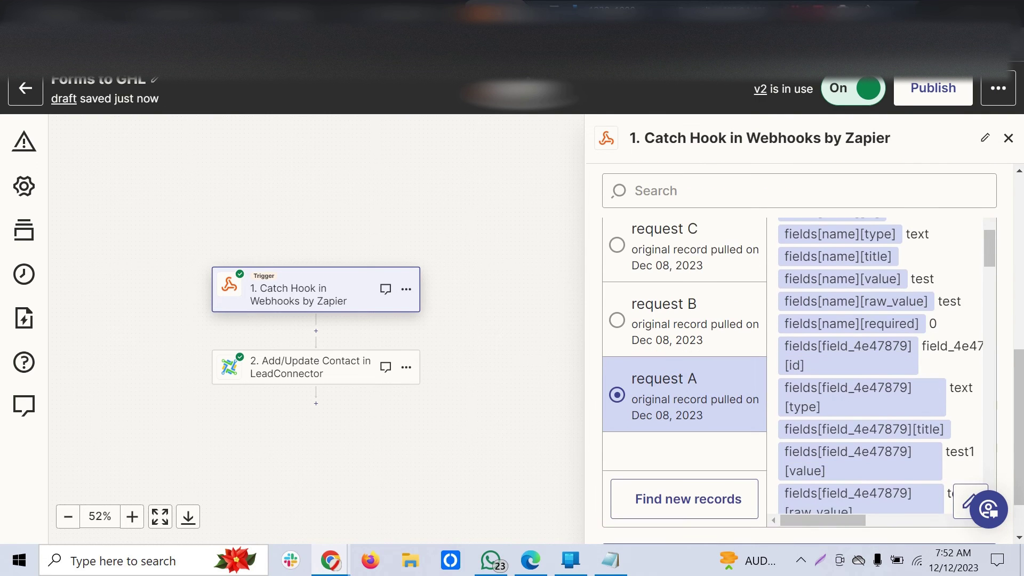
{"action": "scroll", "coordinate": [880, 368], "scroll_direction": "down", "scroll_amount": 2}
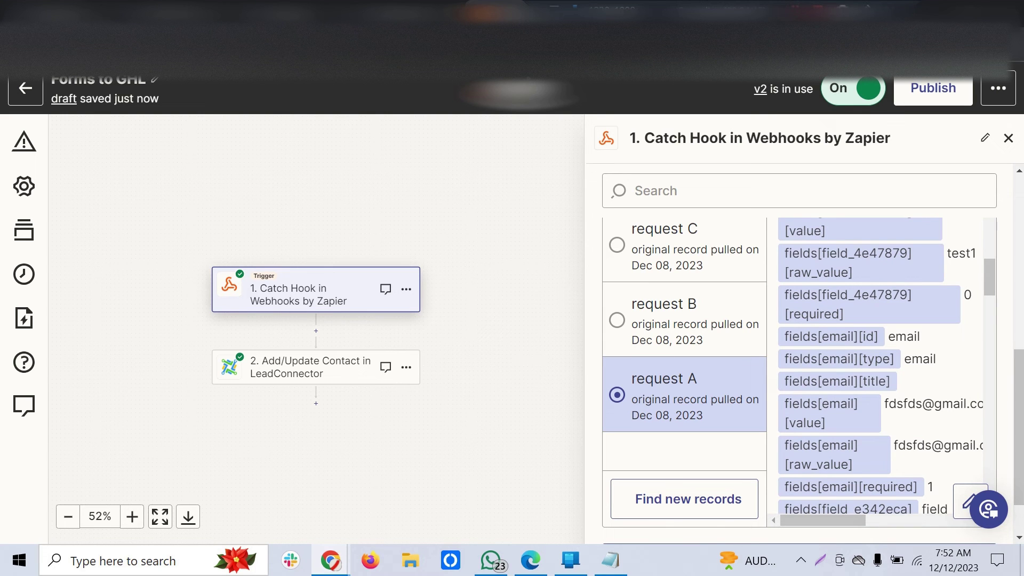
{"action": "scroll", "coordinate": [880, 368], "scroll_direction": "down", "scroll_amount": 2}
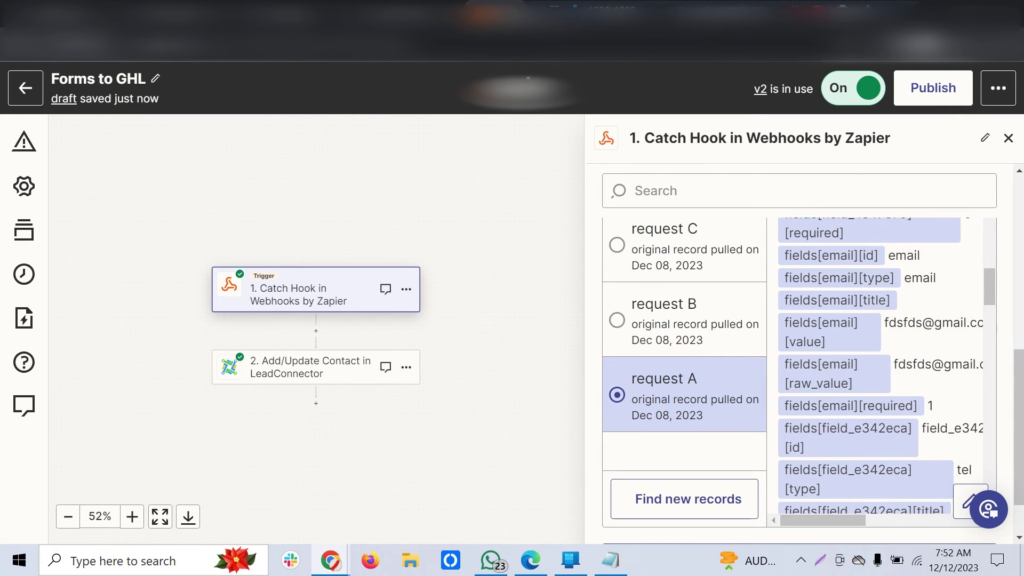
{"action": "scroll", "coordinate": [880, 368], "scroll_direction": "down", "scroll_amount": 4}
{"action": "scroll", "coordinate": [880, 368], "scroll_direction": "down", "scroll_amount": 2}
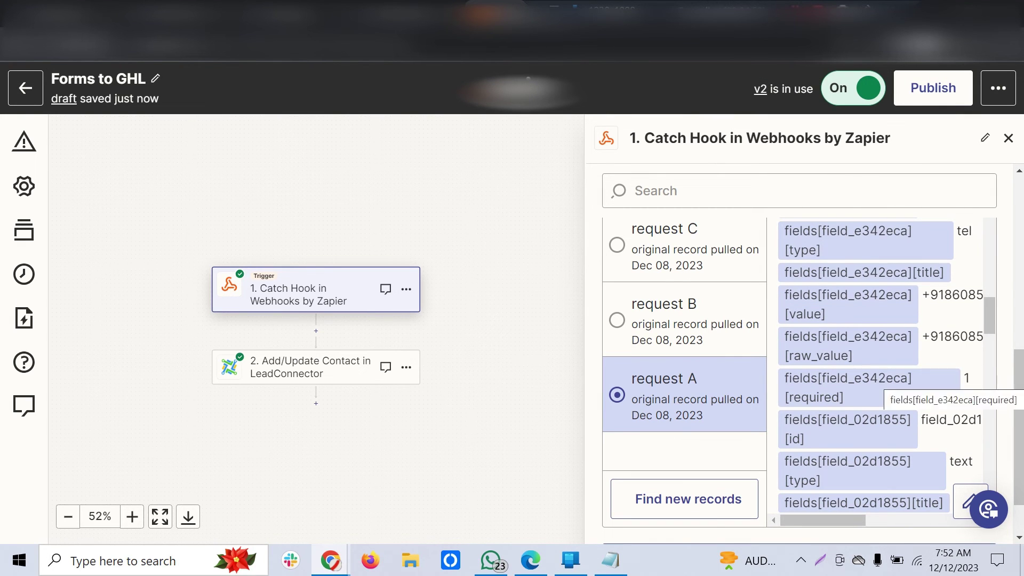
{"action": "scroll", "coordinate": [880, 368], "scroll_direction": "down", "scroll_amount": 4}
{"action": "scroll", "coordinate": [880, 368], "scroll_direction": "down", "scroll_amount": 2}
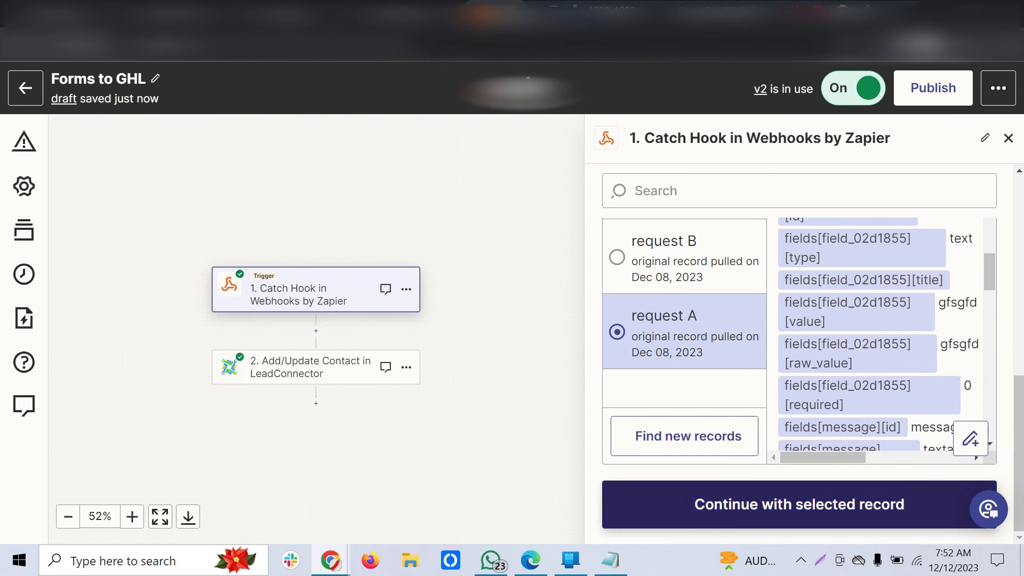
{"action": "left_click", "coordinate": [799, 504]}
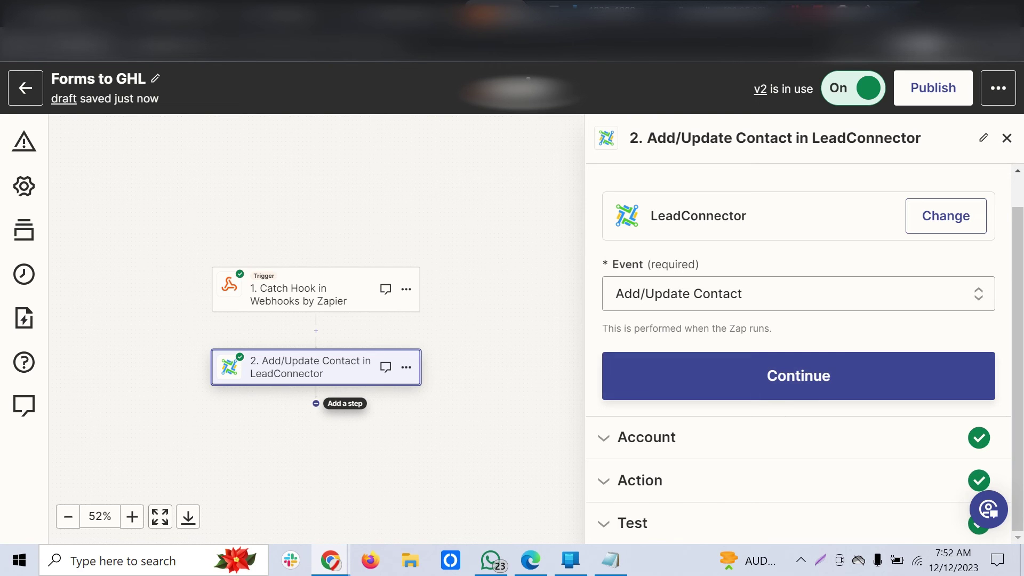
Add a LeadConnector Add/Update Opportunity step after the contact step, keeping the connected account
{"action": "left_click", "coordinate": [316, 404]}
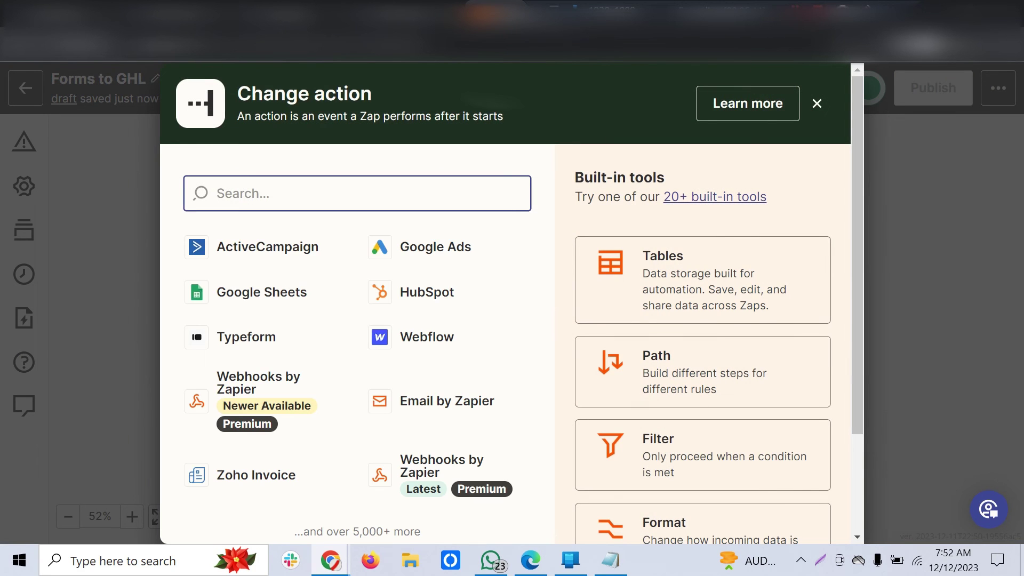
{"action": "type", "text": "led"}
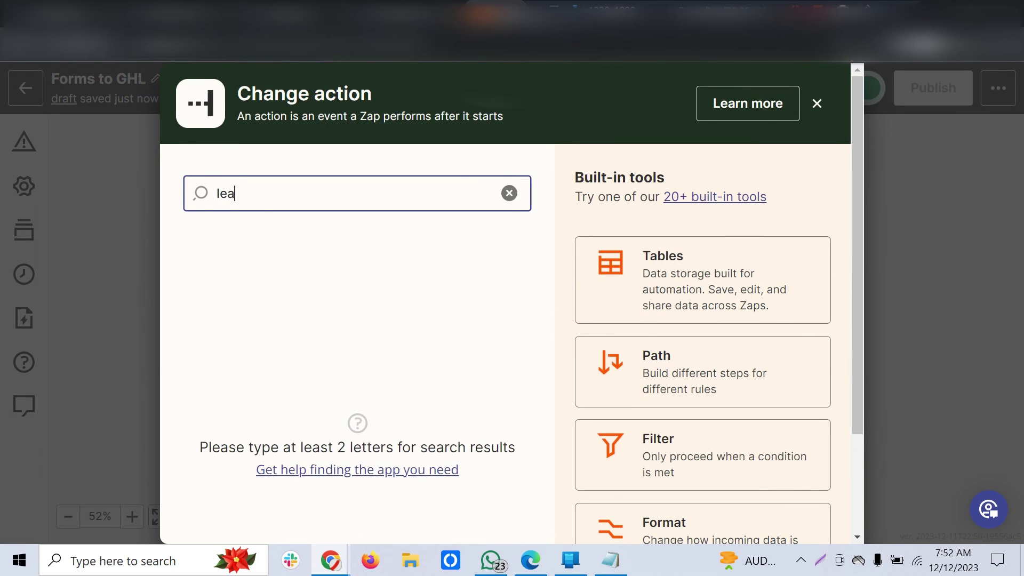
{"action": "key", "text": "BackSpace"}
{"action": "type", "text": "a"}
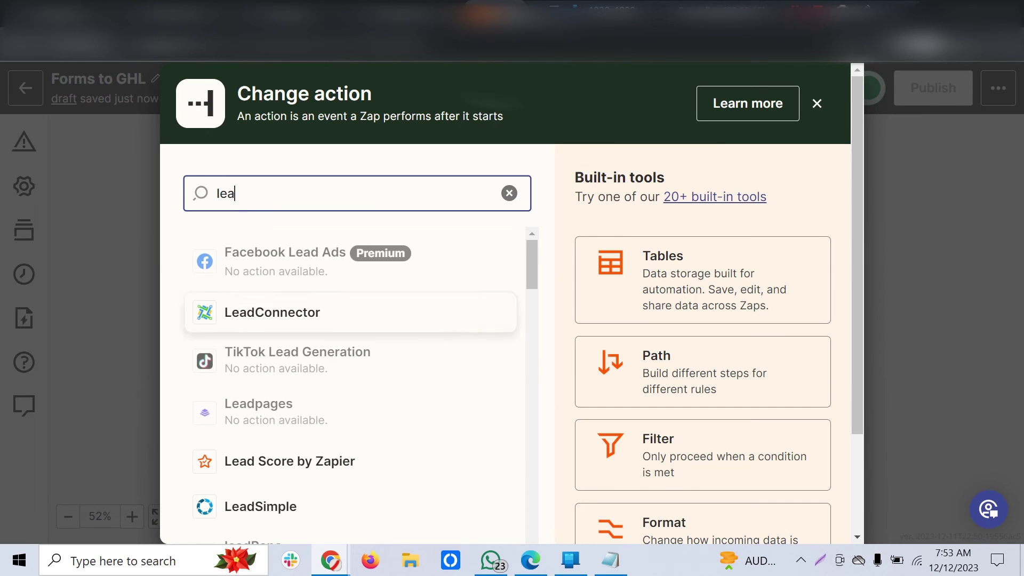
{"action": "left_click", "coordinate": [272, 313]}
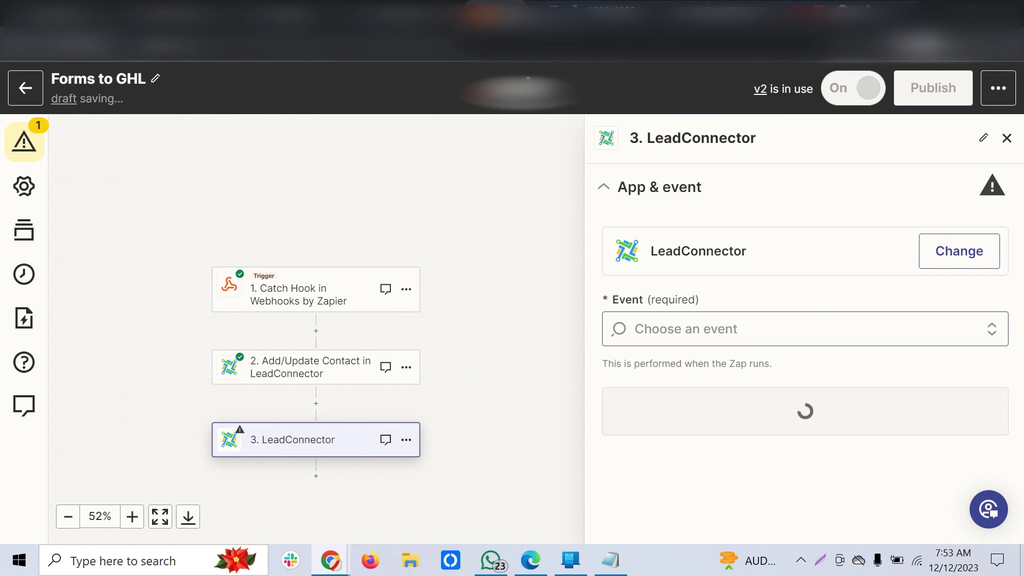
{"action": "left_click", "coordinate": [717, 329]}
{"action": "scroll", "coordinate": [795, 438], "scroll_direction": "down", "scroll_amount": 3}
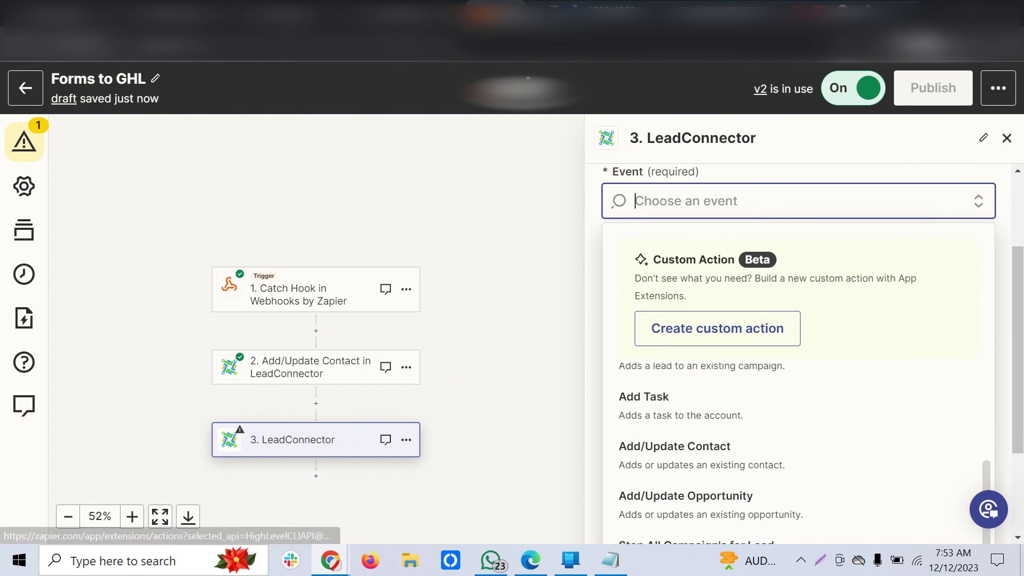
{"action": "left_click", "coordinate": [711, 504]}
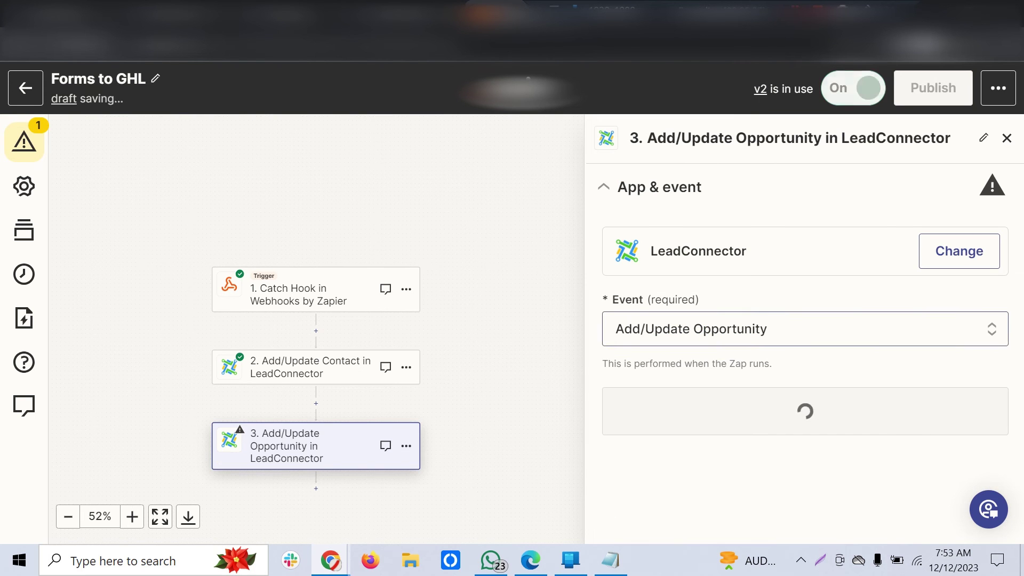
{"action": "left_click", "coordinate": [805, 412]}
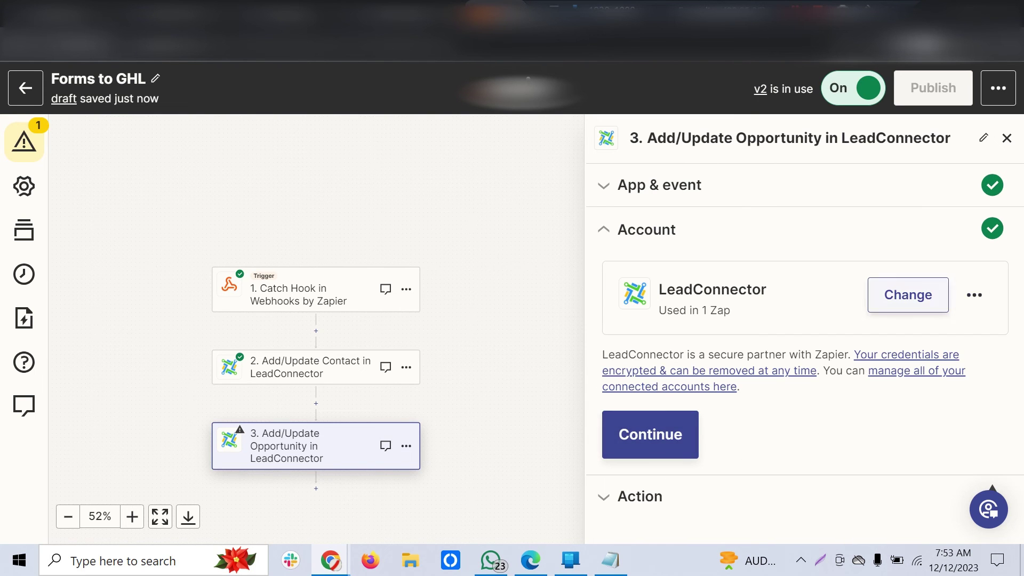
{"action": "left_click", "coordinate": [650, 435]}
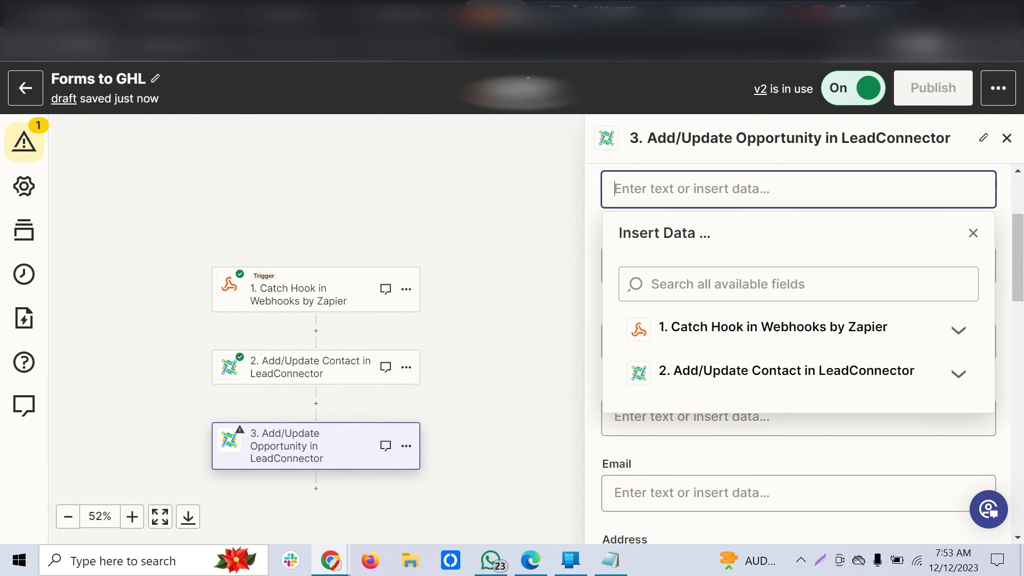
Map the Catch Hook's Fields Name Value into the opportunity step's first field
{"action": "left_click", "coordinate": [773, 327]}
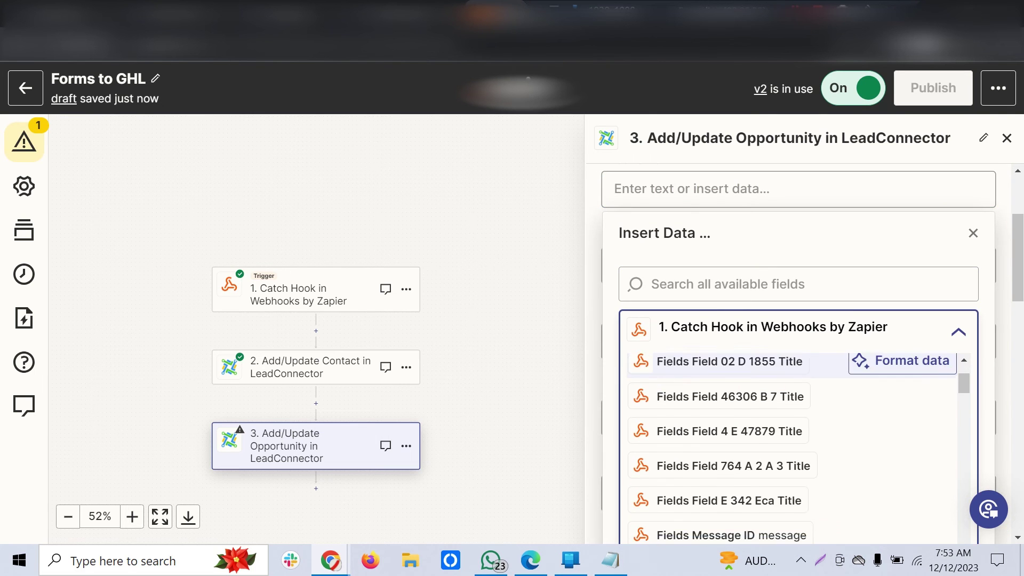
{"action": "scroll", "coordinate": [792, 427], "scroll_direction": "down", "scroll_amount": 10}
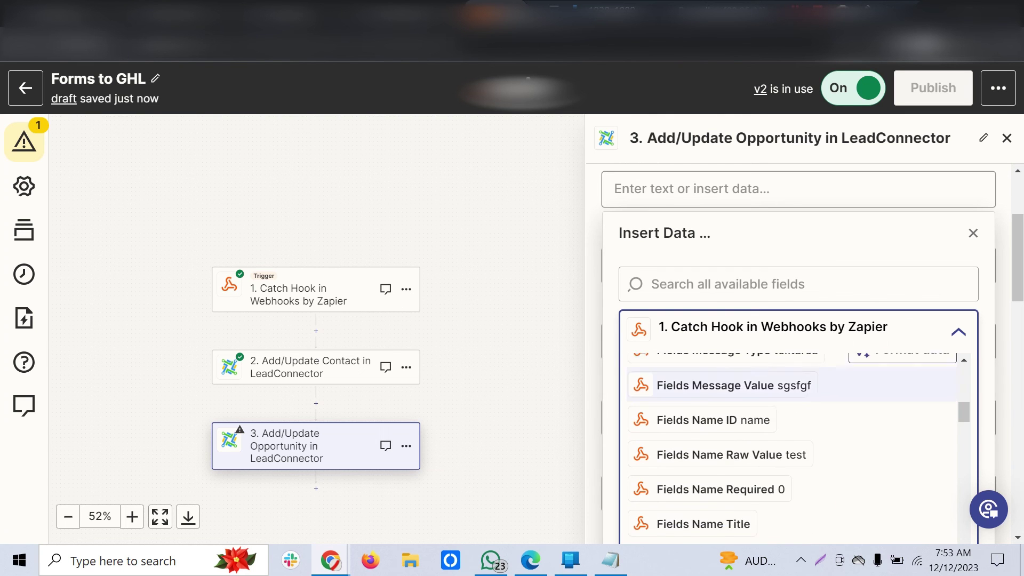
{"action": "scroll", "coordinate": [792, 425], "scroll_direction": "up", "scroll_amount": 5}
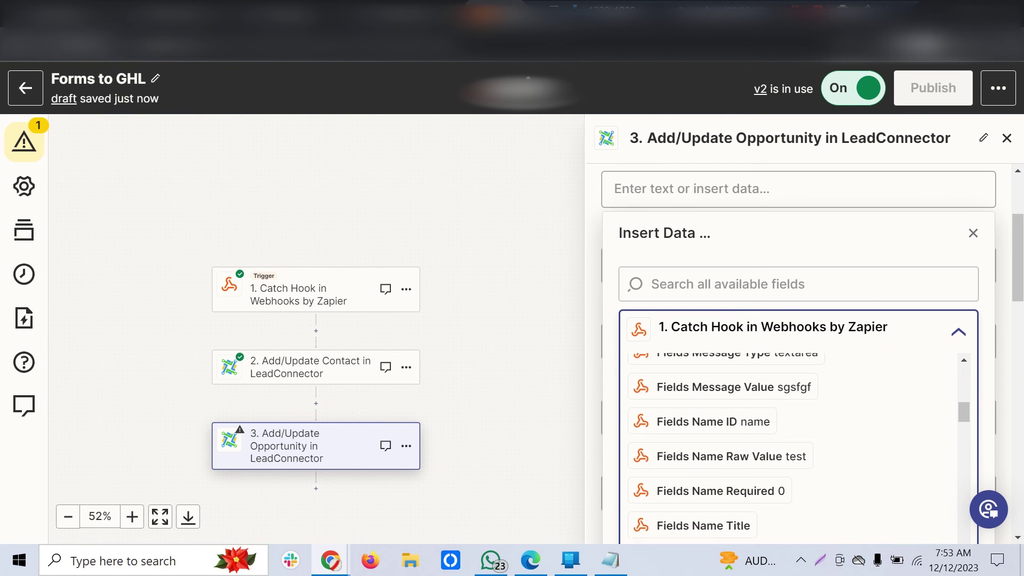
{"action": "scroll", "coordinate": [792, 421], "scroll_direction": "up", "scroll_amount": 5}
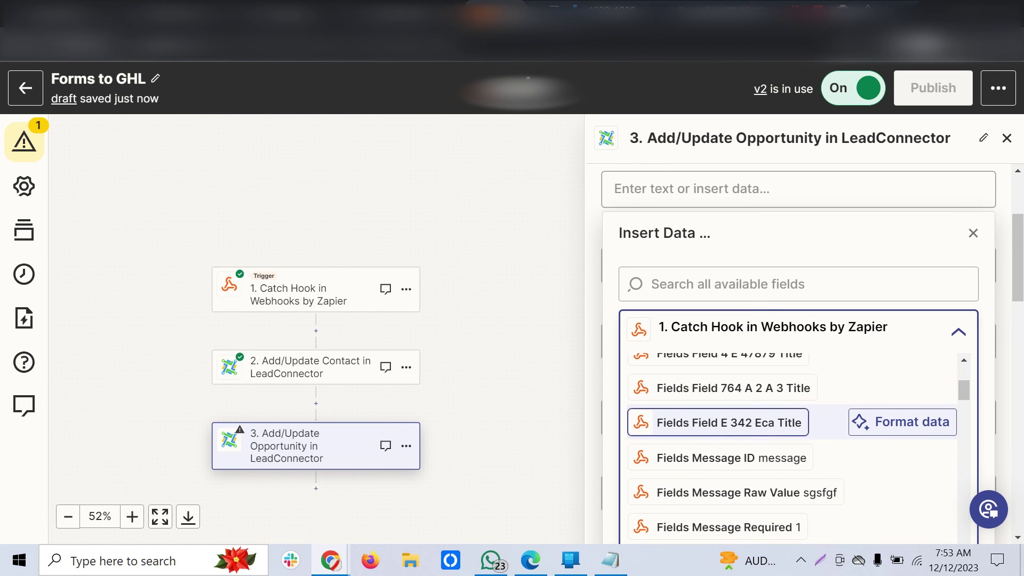
{"action": "scroll", "coordinate": [792, 421], "scroll_direction": "up", "scroll_amount": 3}
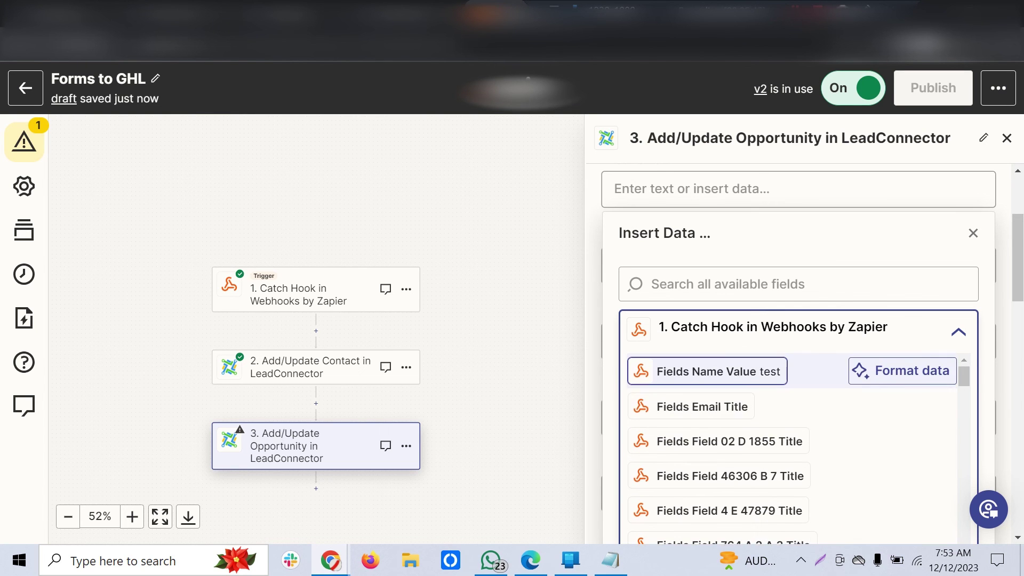
{"action": "left_click", "coordinate": [719, 370]}
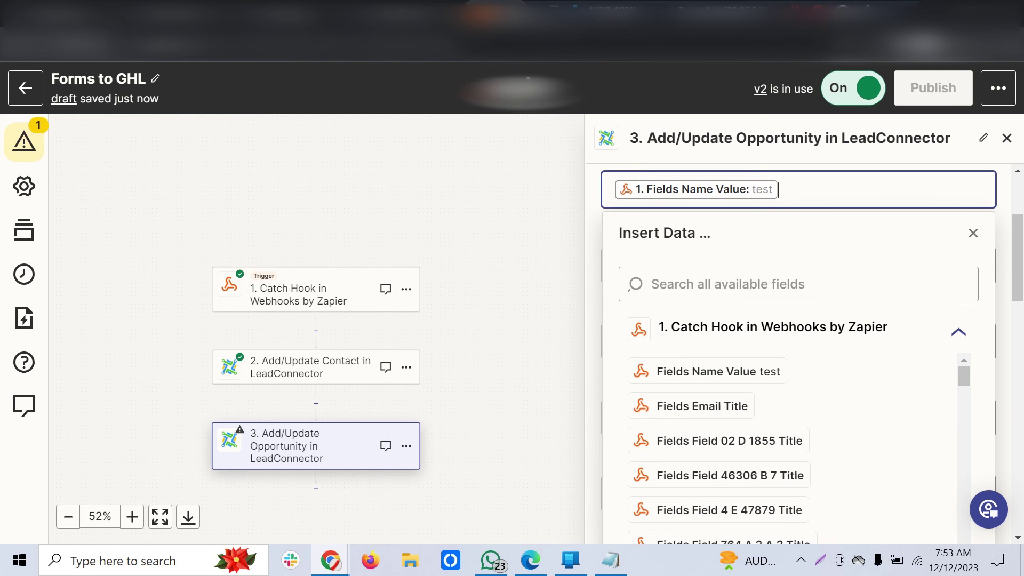
{"action": "left_click", "coordinate": [973, 233]}
Review the opportunity step's remaining fields, then switch to the GoHighLevel contact page
{"action": "scroll", "coordinate": [949, 267], "scroll_direction": "down", "scroll_amount": 3}
{"action": "scroll", "coordinate": [798, 352], "scroll_direction": "up", "scroll_amount": 4}
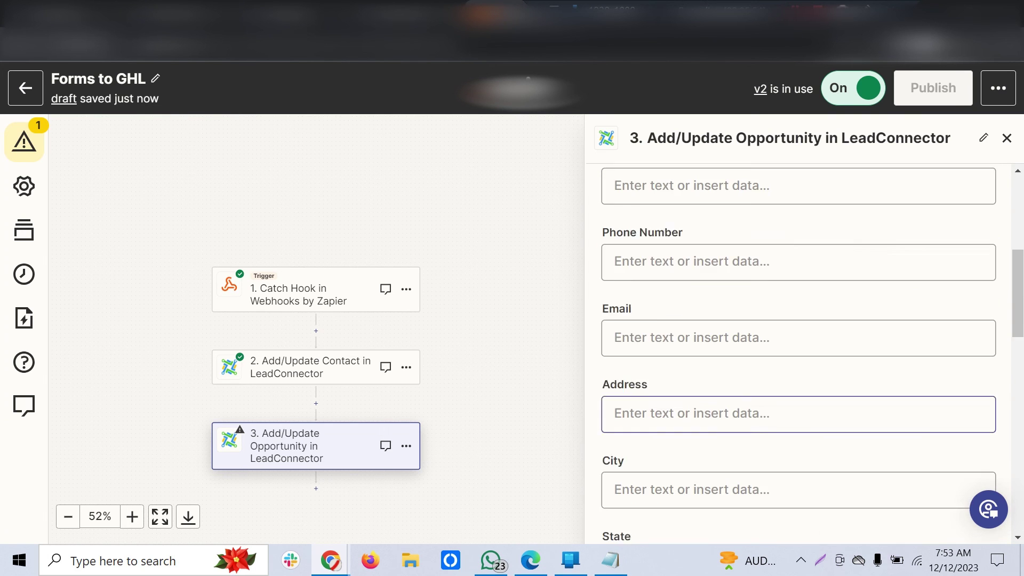
{"action": "scroll", "coordinate": [799, 352], "scroll_direction": "down", "scroll_amount": 10}
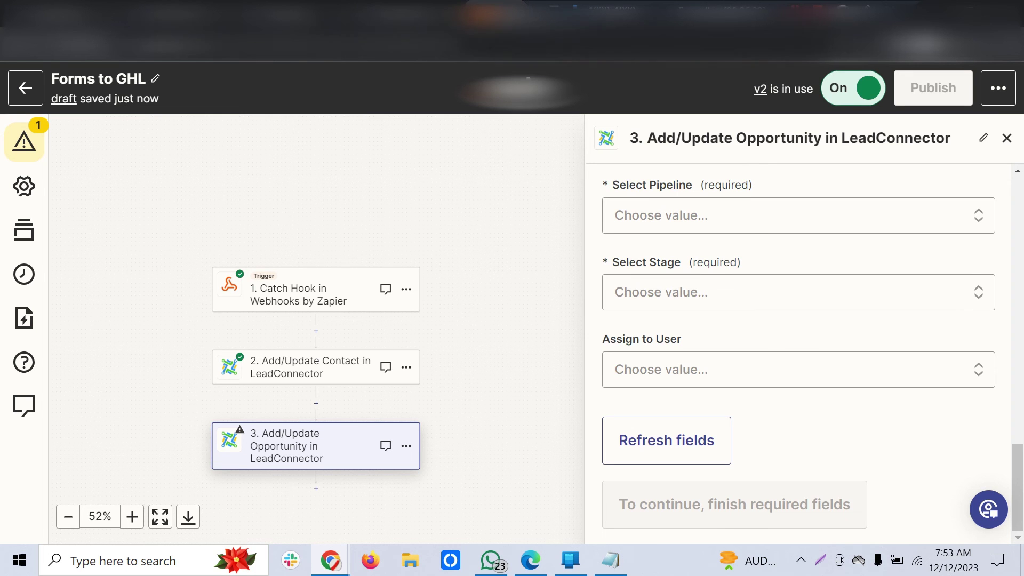
{"action": "scroll", "coordinate": [801, 293], "scroll_direction": "up", "scroll_amount": 4}
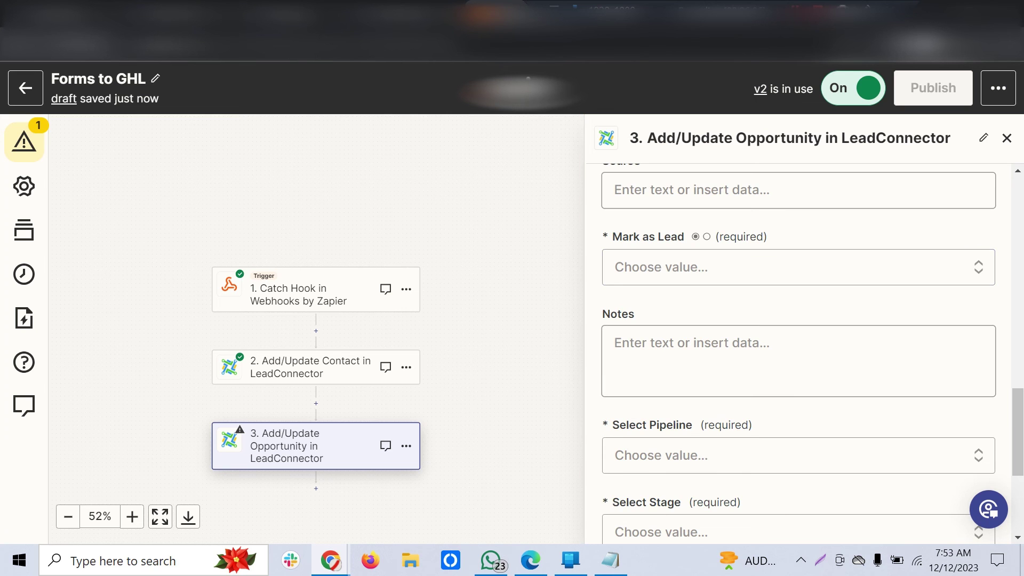
{"action": "scroll", "coordinate": [800, 353], "scroll_direction": "up", "scroll_amount": 4}
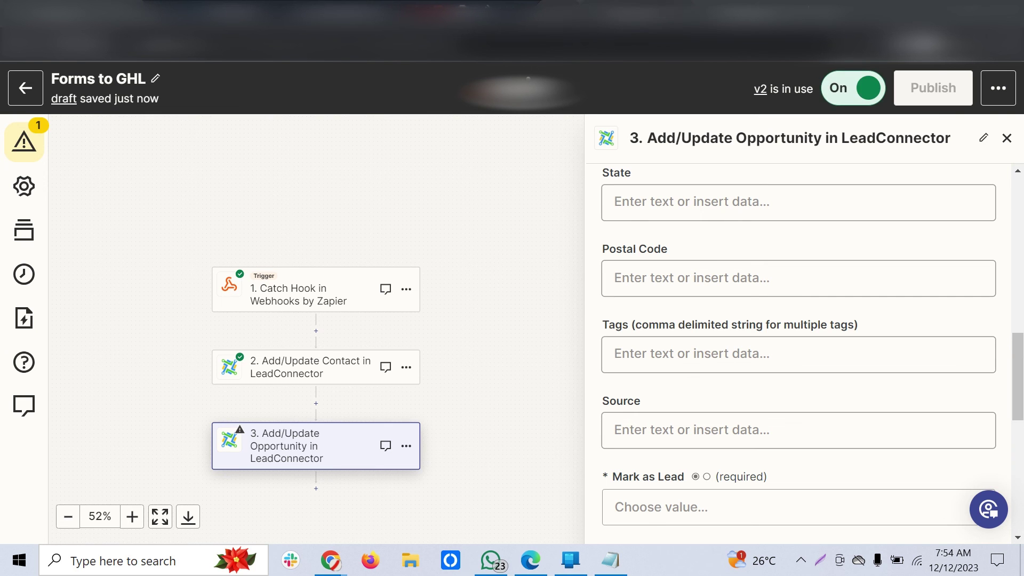
{"action": "left_click", "coordinate": [638, 9]}
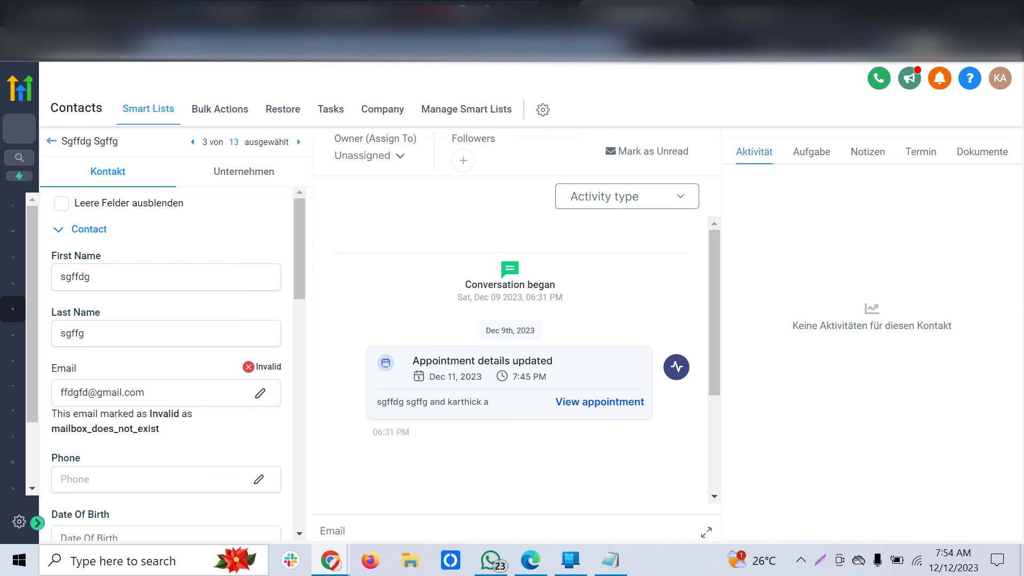
{"action": "scroll", "coordinate": [166, 368], "scroll_direction": "down", "scroll_amount": 2}
{"action": "scroll", "coordinate": [166, 368], "scroll_direction": "up", "scroll_amount": 2}
{"action": "scroll", "coordinate": [166, 368], "scroll_direction": "down", "scroll_amount": 2}
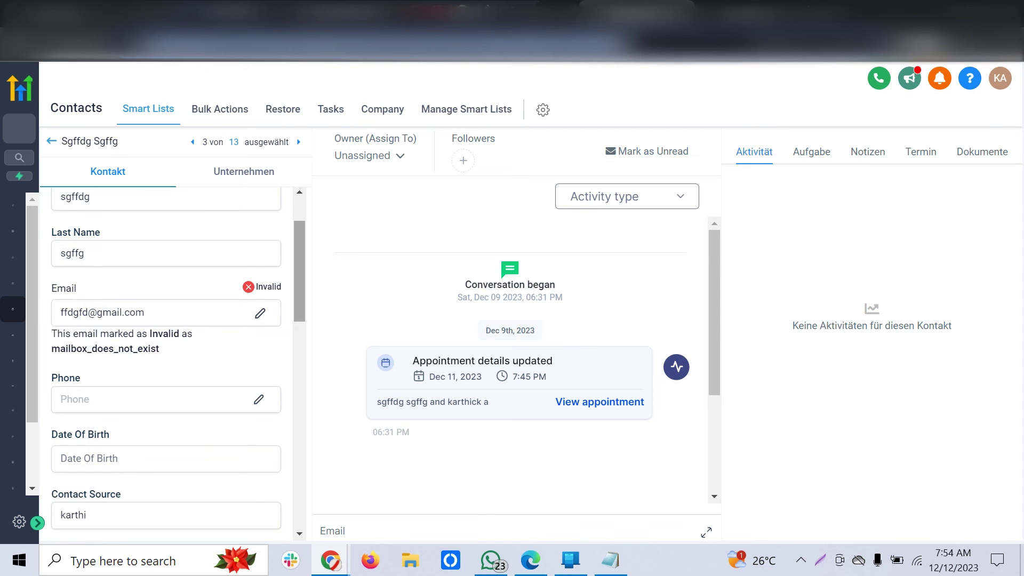
{"action": "scroll", "coordinate": [166, 368], "scroll_direction": "down", "scroll_amount": 10}
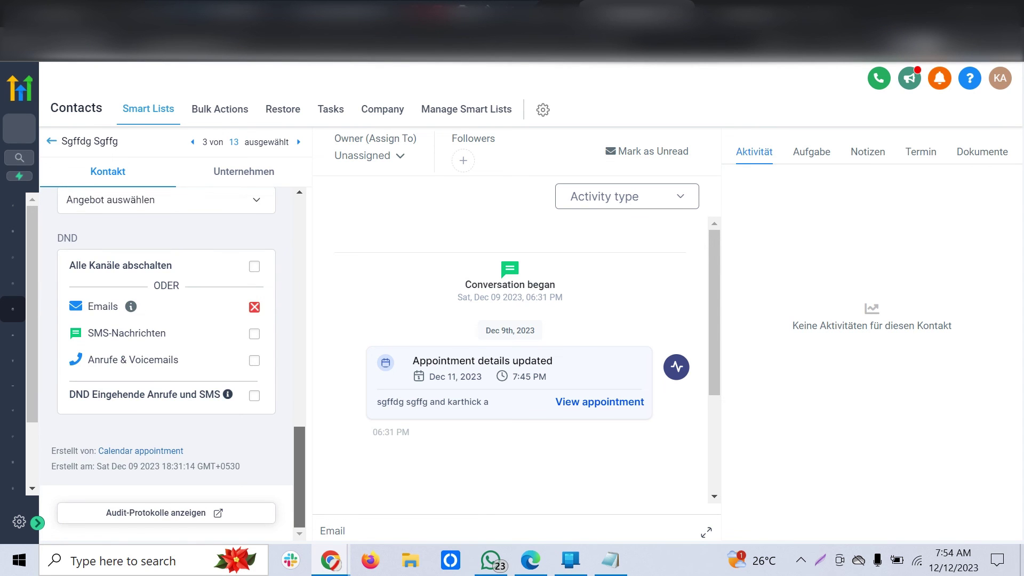
{"action": "scroll", "coordinate": [166, 368], "scroll_direction": "up", "scroll_amount": 4}
{"action": "left_click_drag", "start_coordinate": [67, 364], "coordinate": [101, 403]}
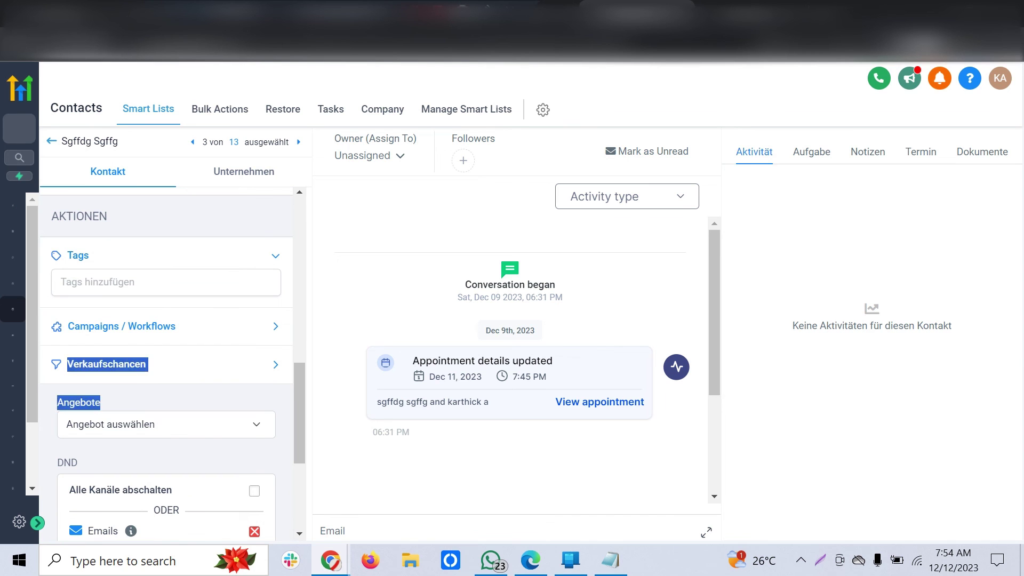
{"action": "scroll", "coordinate": [166, 368], "scroll_direction": "up", "scroll_amount": 5}
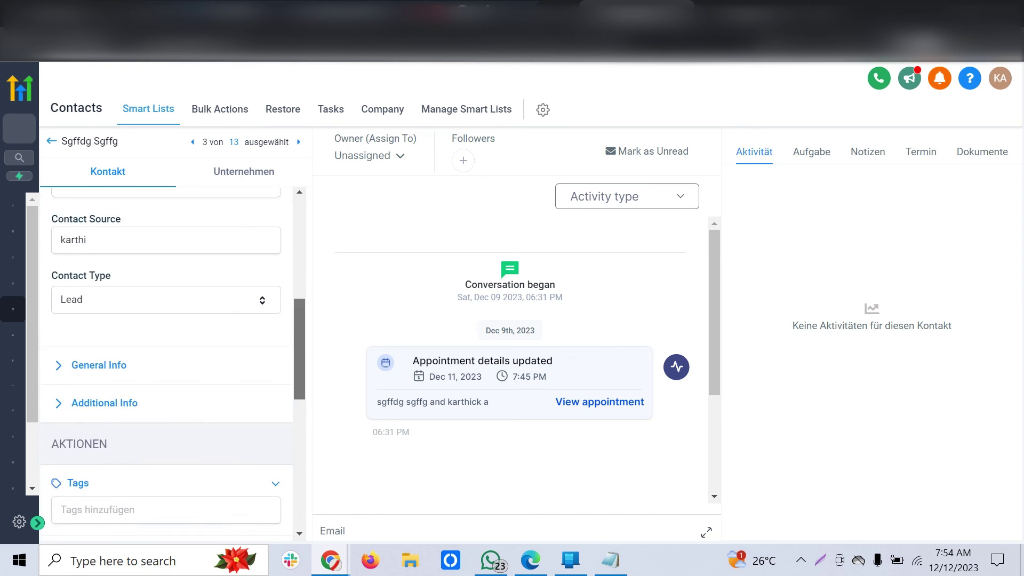
{"action": "scroll", "coordinate": [167, 368], "scroll_direction": "up", "scroll_amount": 2}
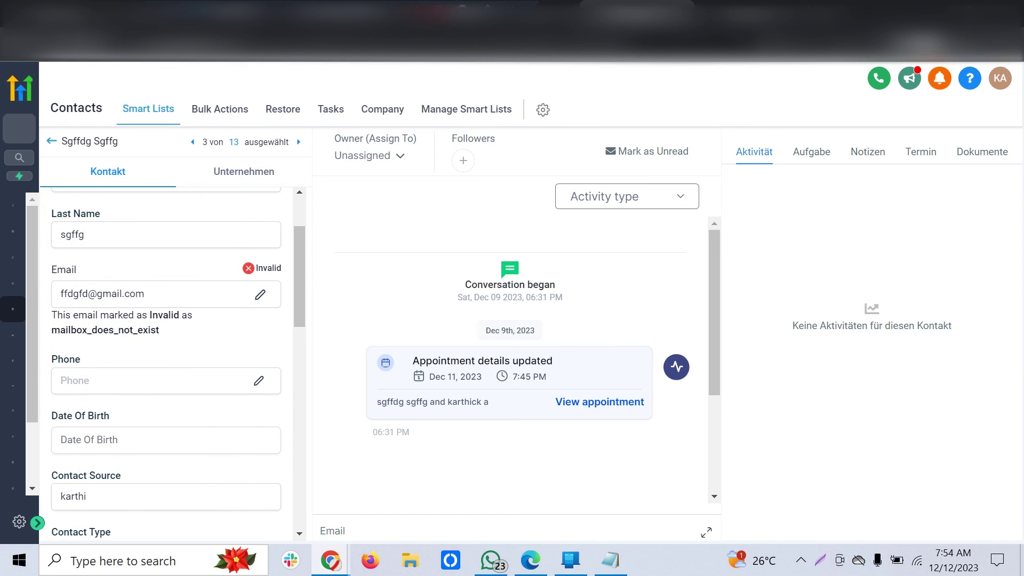